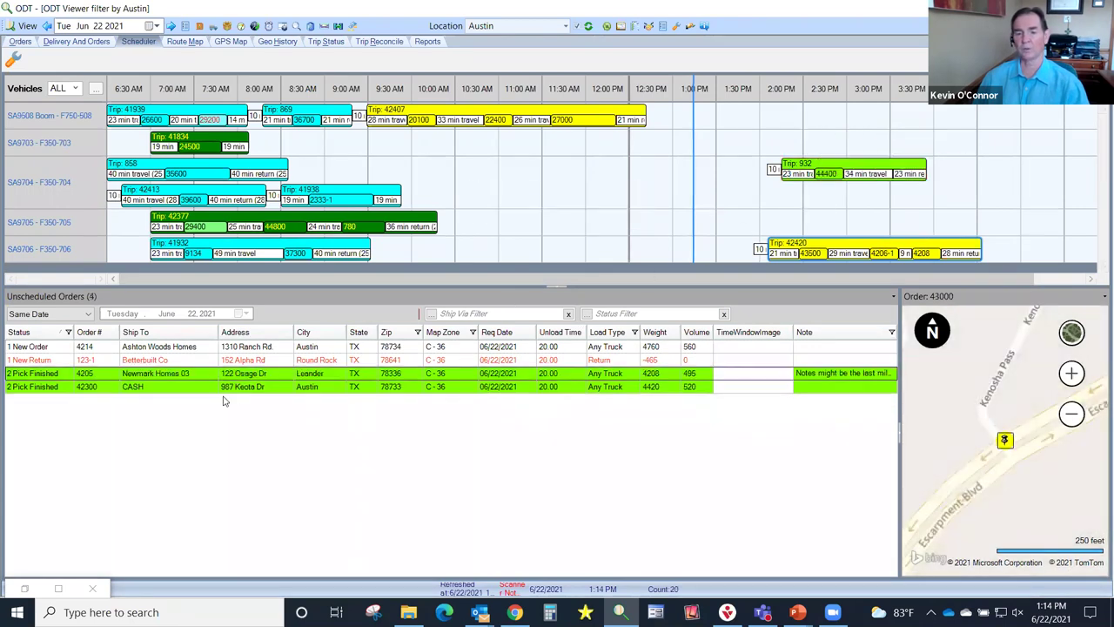
# Add the two unscheduled orders with Pick Finished status to the afternoon trip on truck SA9704 and optimize that trip
pyautogui.moveTo(849, 218); pyautogui.dragTo(858, 171)
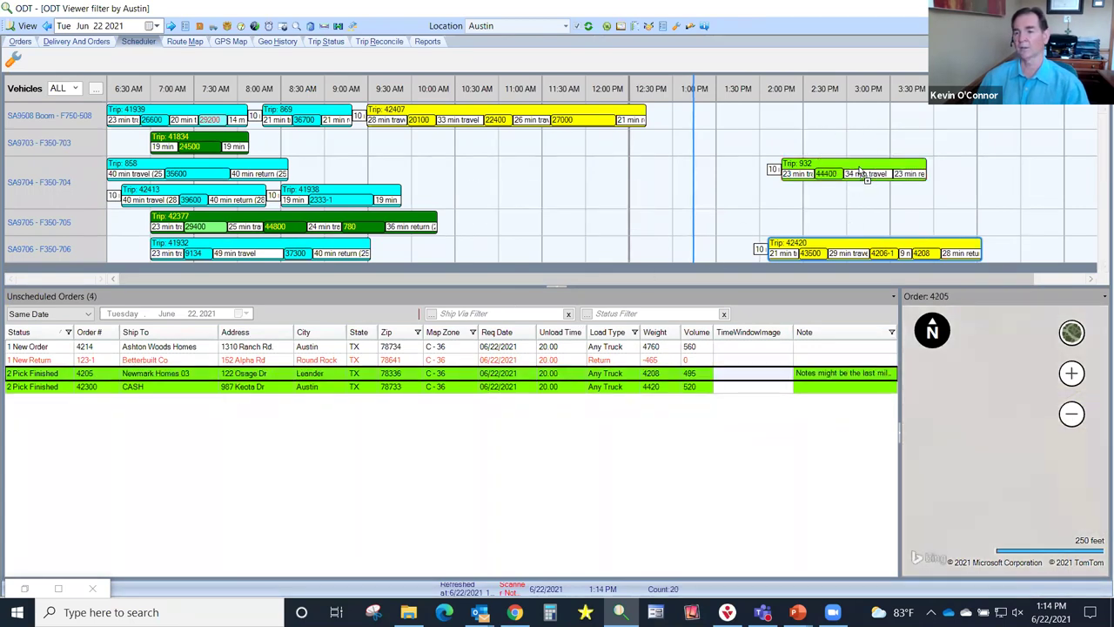
pyautogui.moveTo(415, 375); pyautogui.dragTo(882, 174)
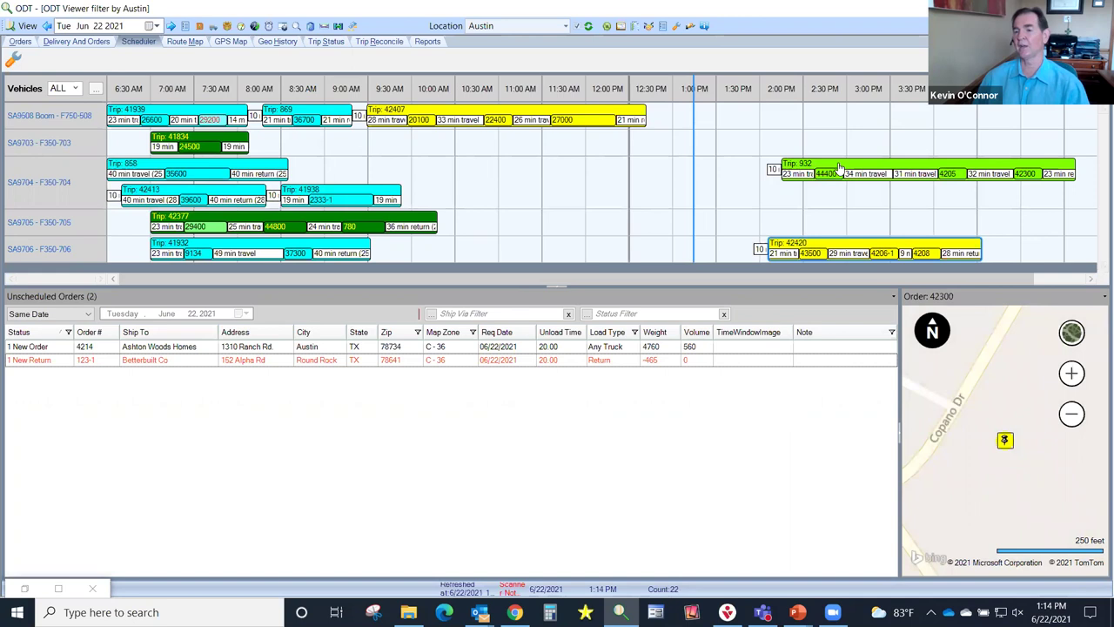
pyautogui.rightClick(839, 166)
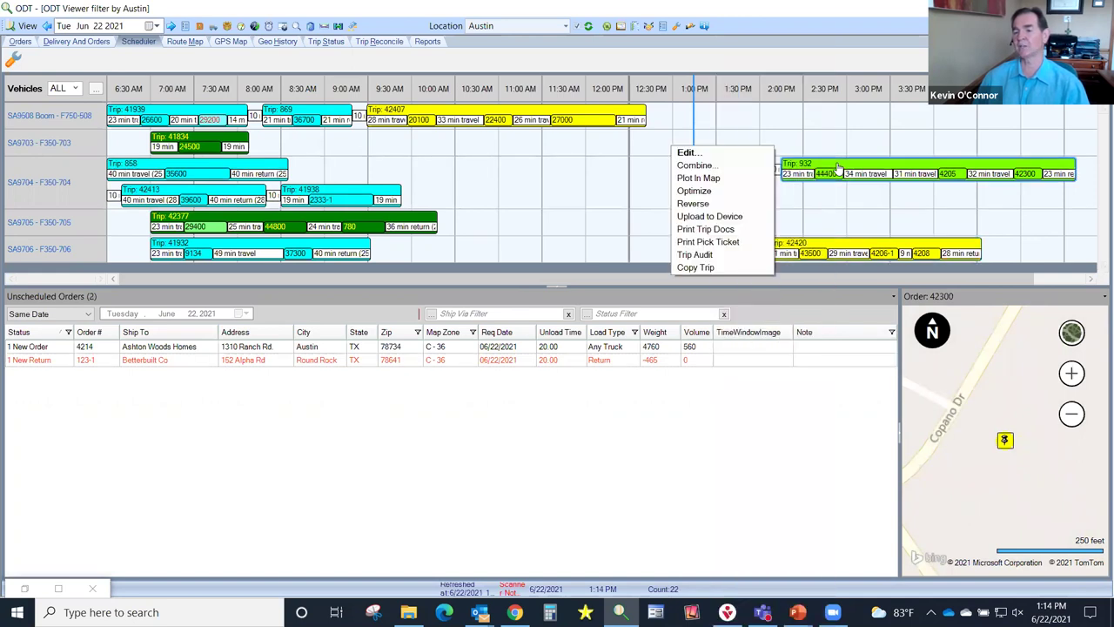
pyautogui.click(696, 193)
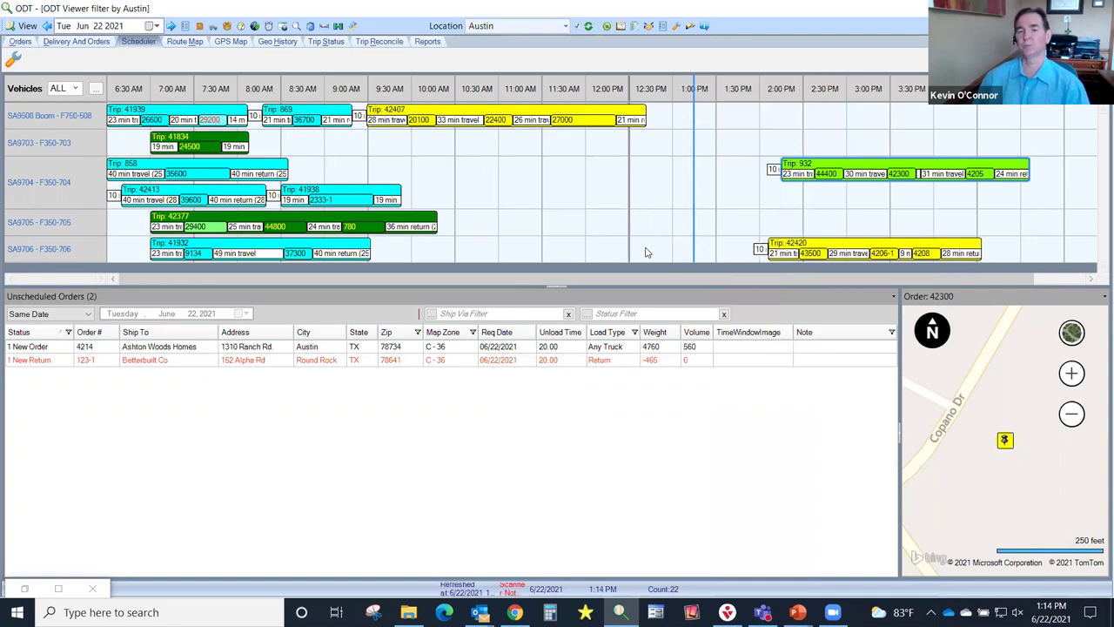
# Set up a new advanced-routing run for Austin on June 23, 2021, overwriting the previous results and keeping all listed orders
pyautogui.click(183, 44)
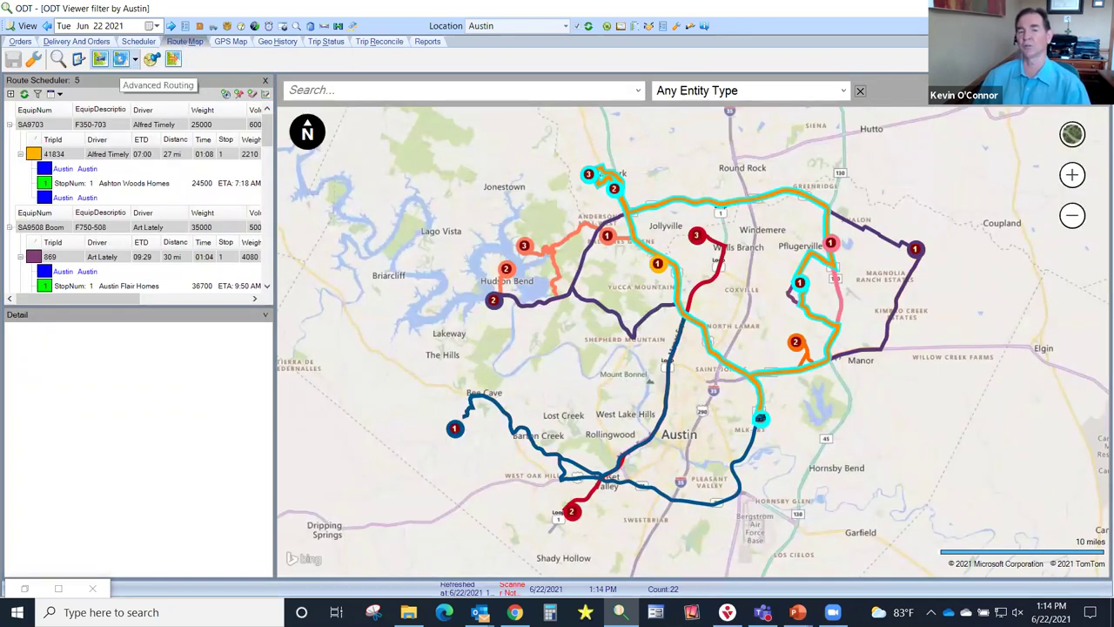
pyautogui.click(121, 59)
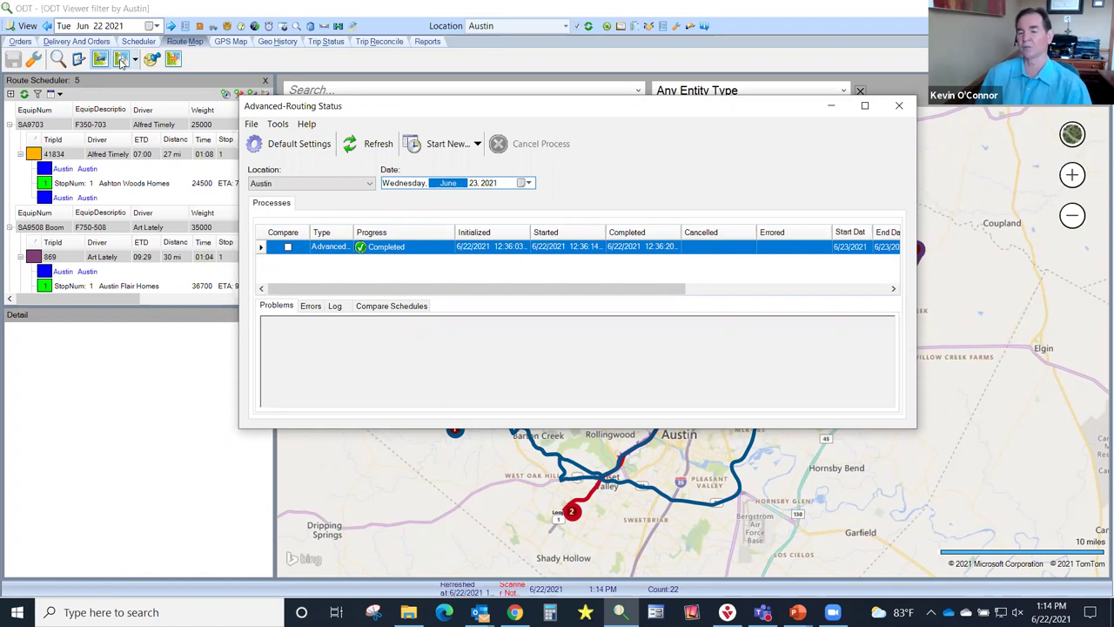
pyautogui.click(446, 144)
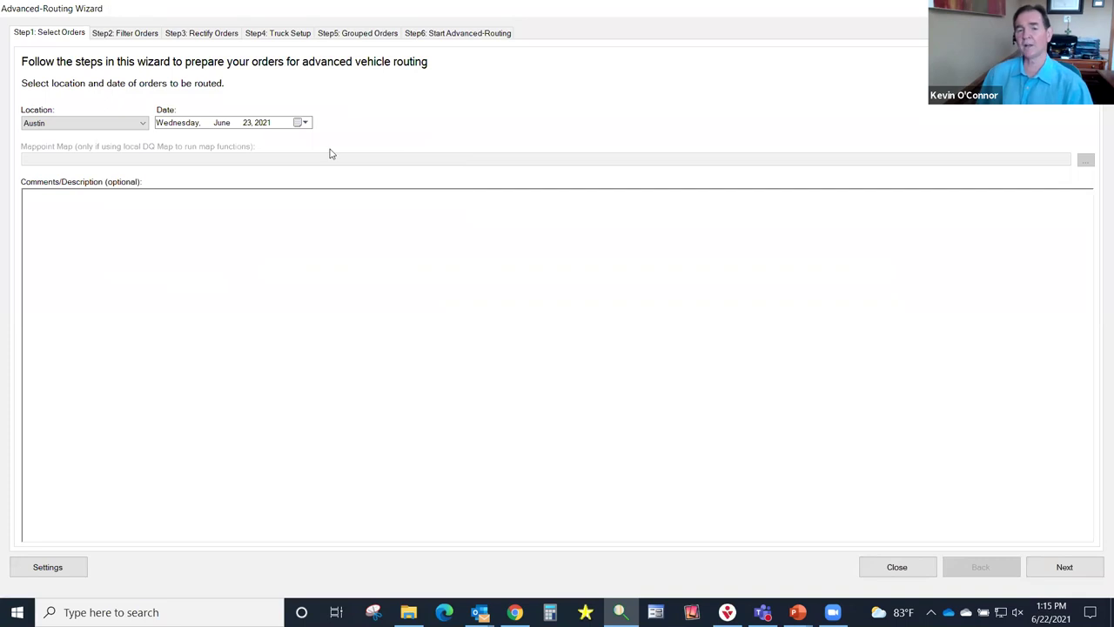
pyautogui.click(1060, 568)
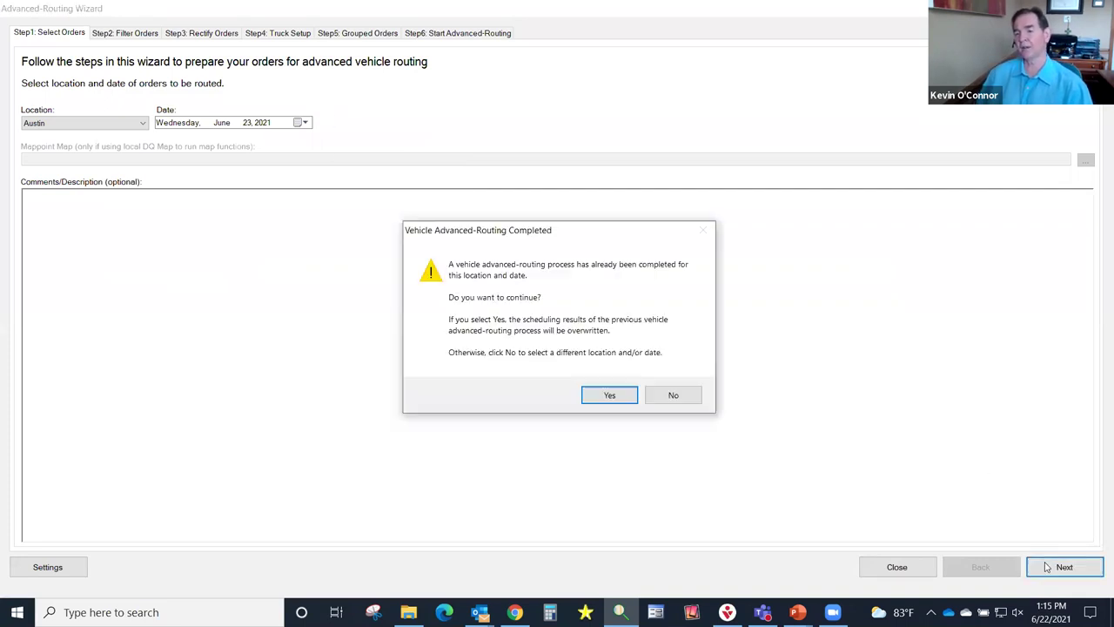
pyautogui.click(607, 396)
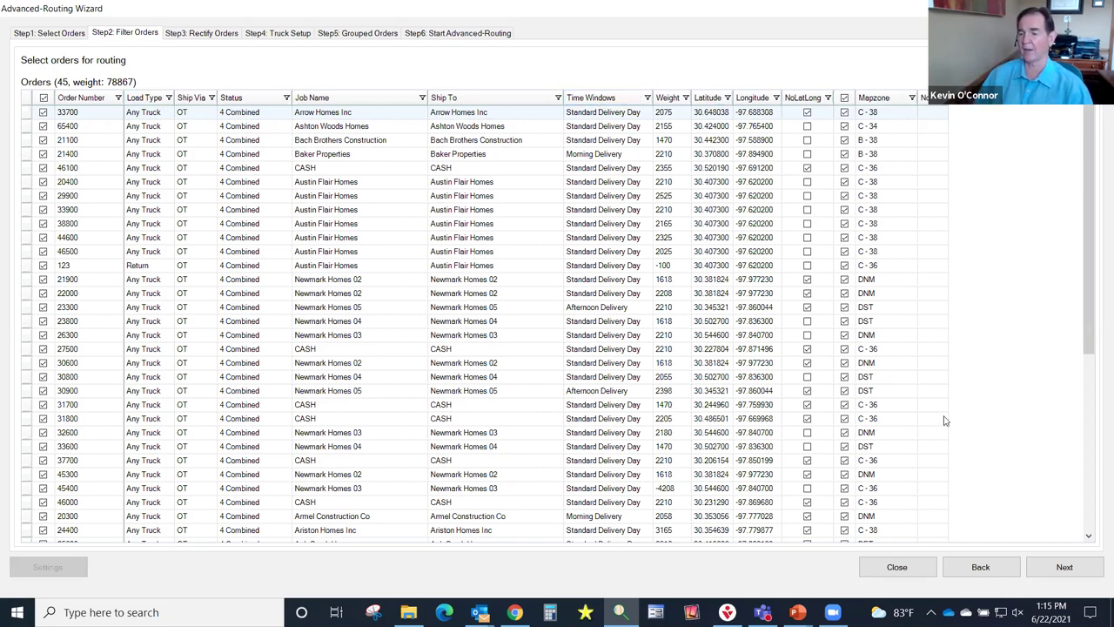
pyautogui.click(1053, 571)
pyautogui.click(1053, 571)
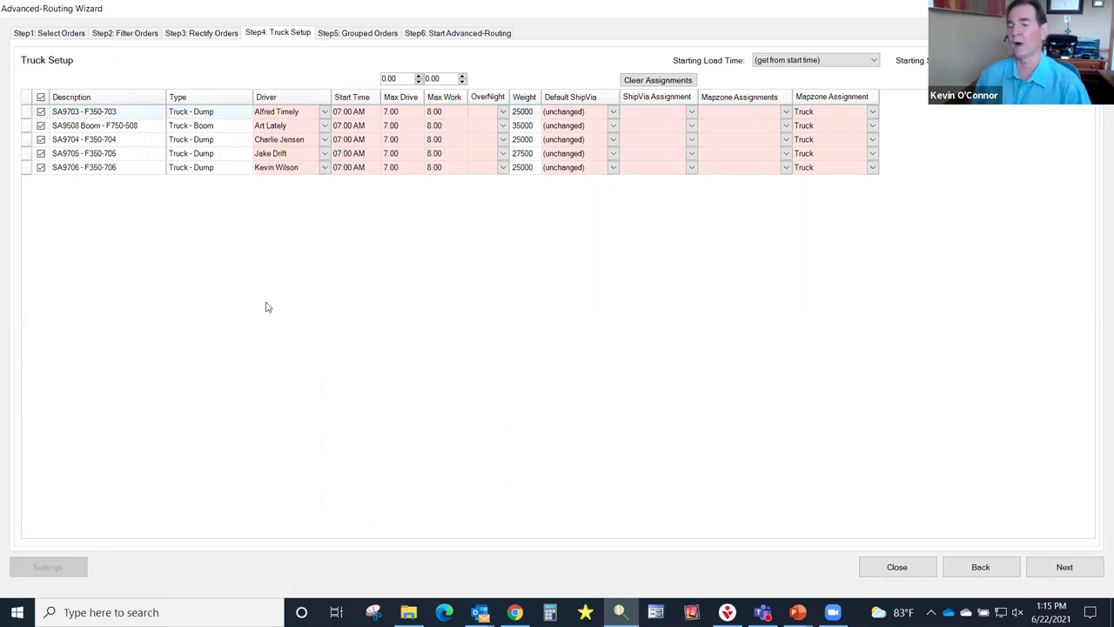
pyautogui.click(40, 112)
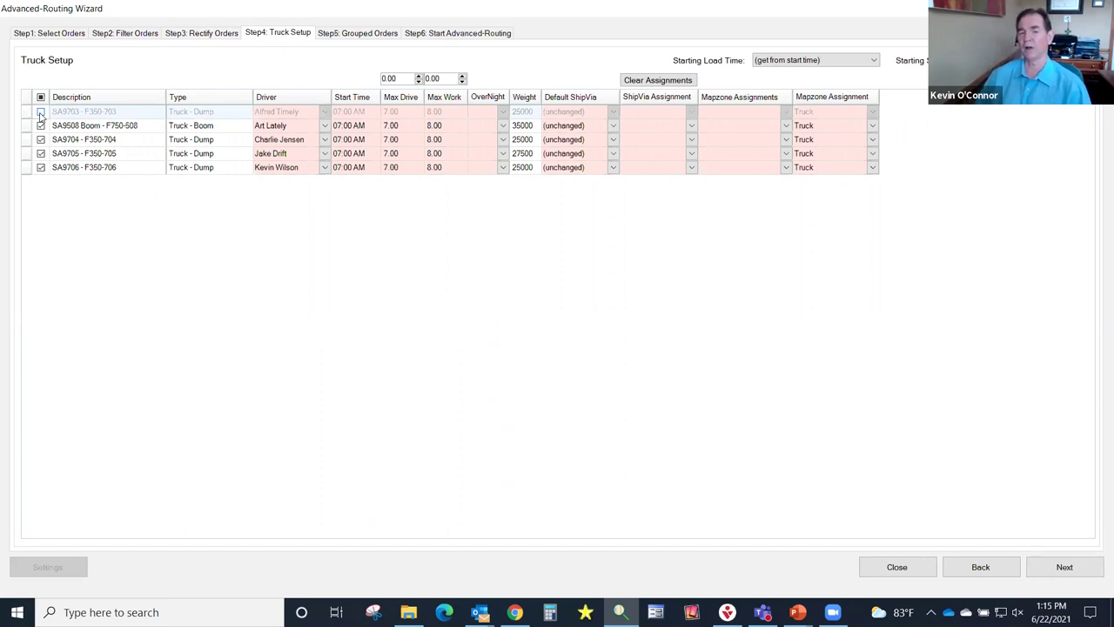
pyautogui.click(40, 113)
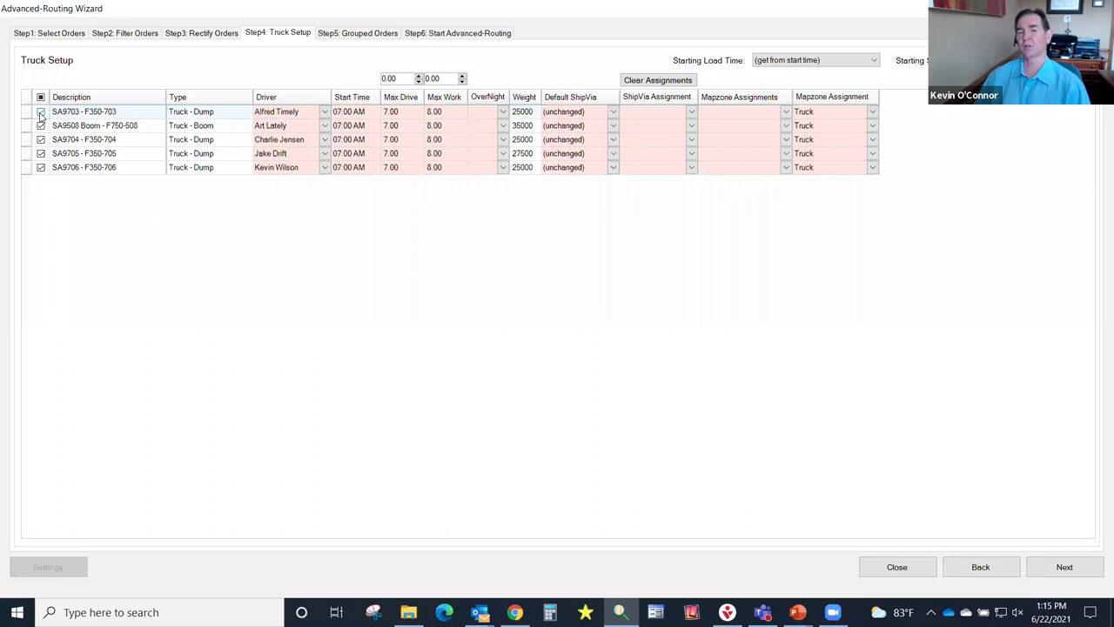
pyautogui.click(353, 112)
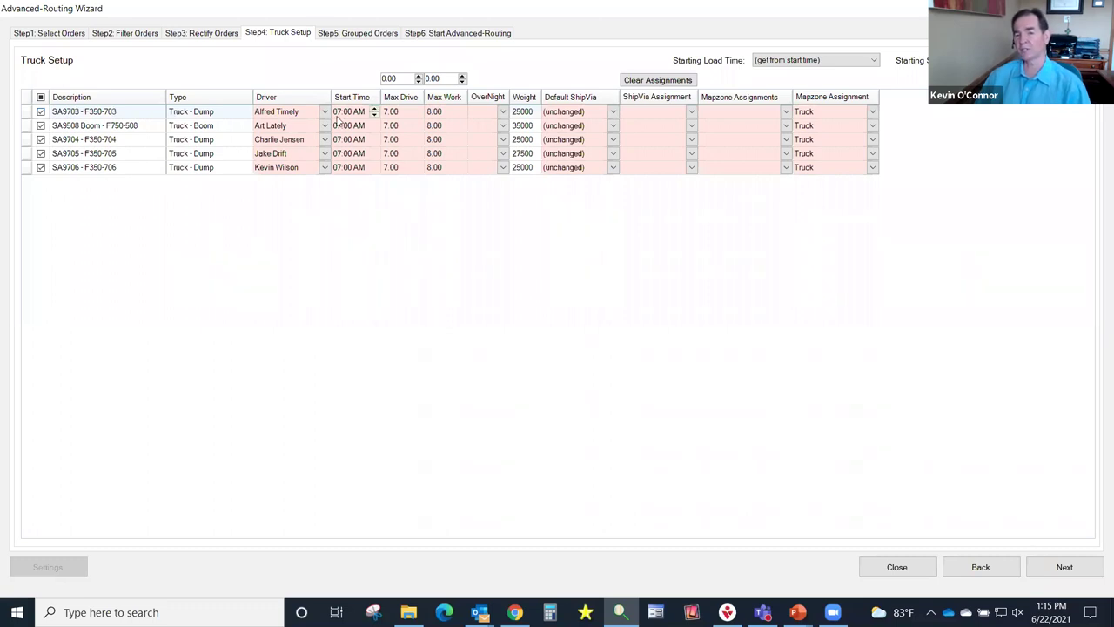
pyautogui.click(404, 141)
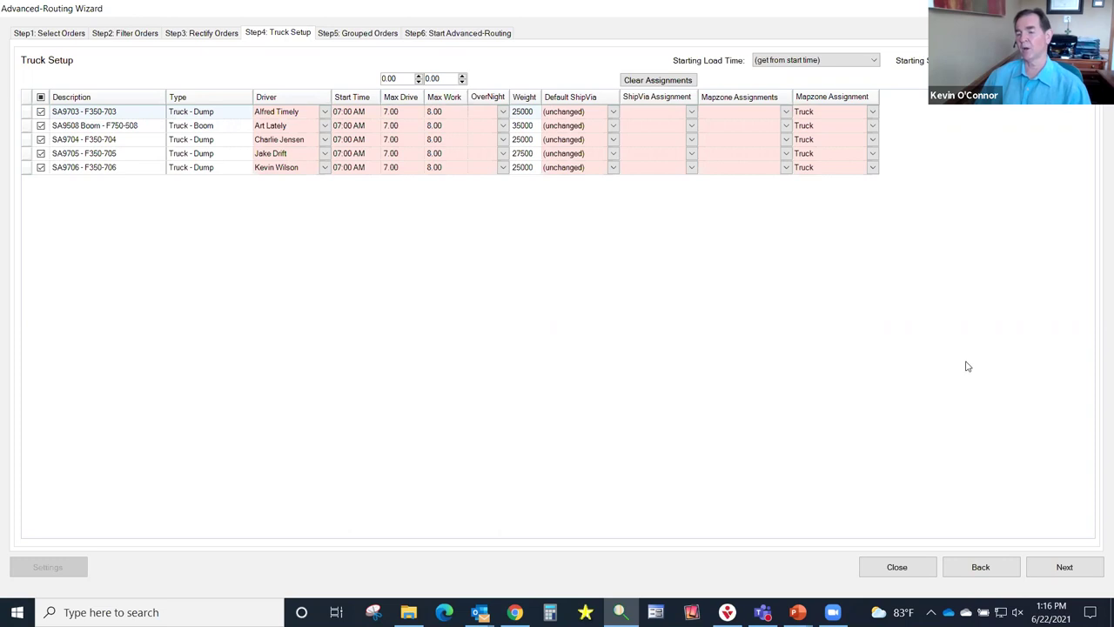
# Sort the order groupings by total weight, largest first, and start the advanced-routing process with all trucks included
pyautogui.click(1063, 567)
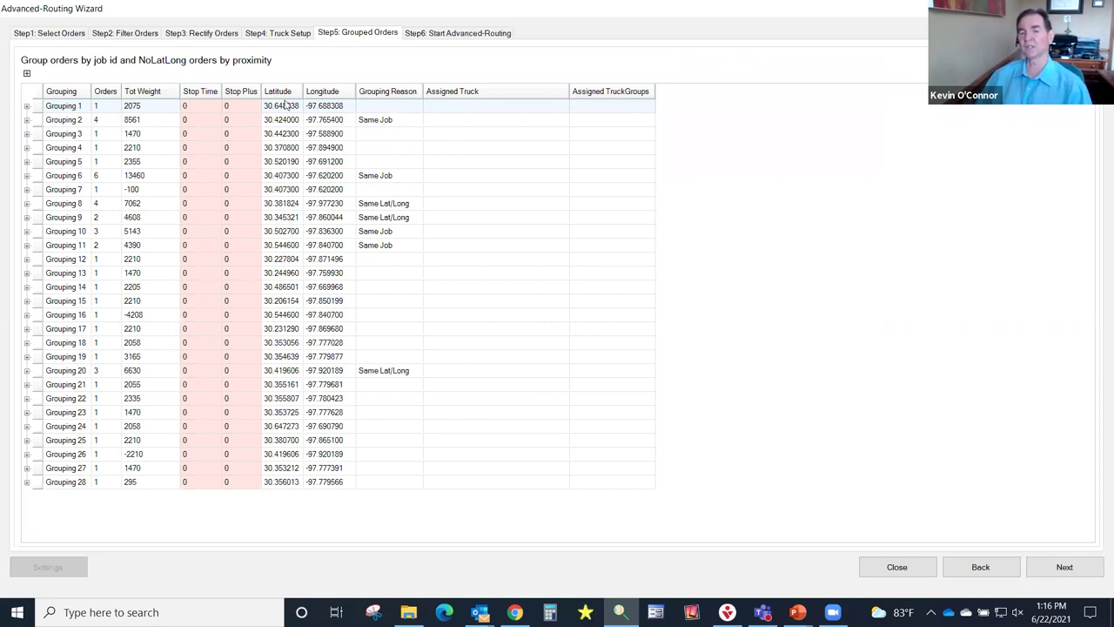
pyautogui.click(139, 94)
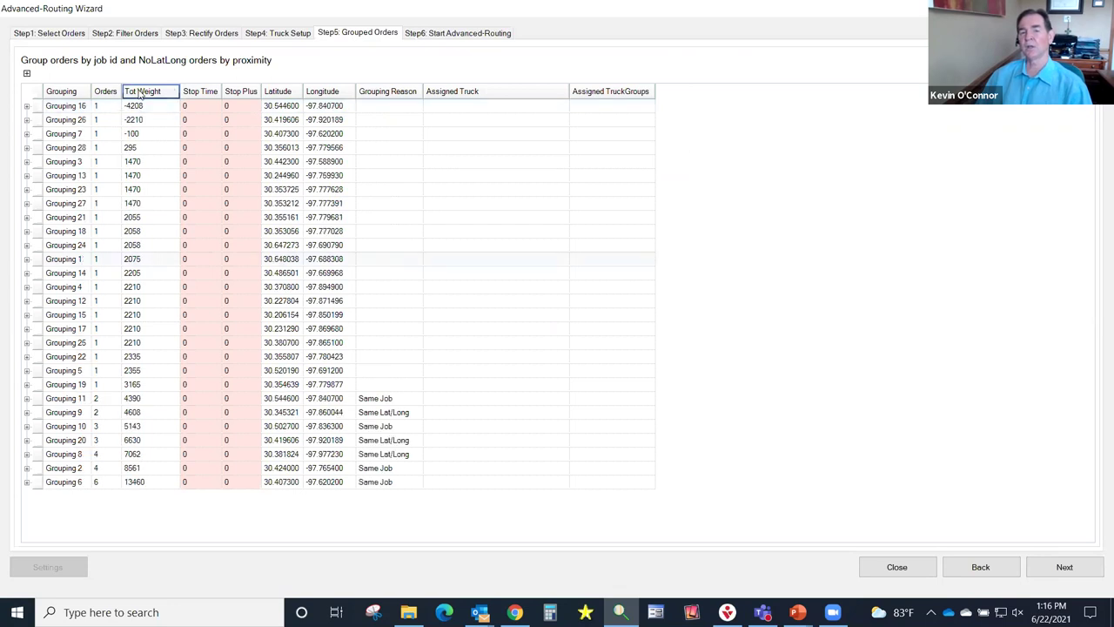
pyautogui.click(139, 94)
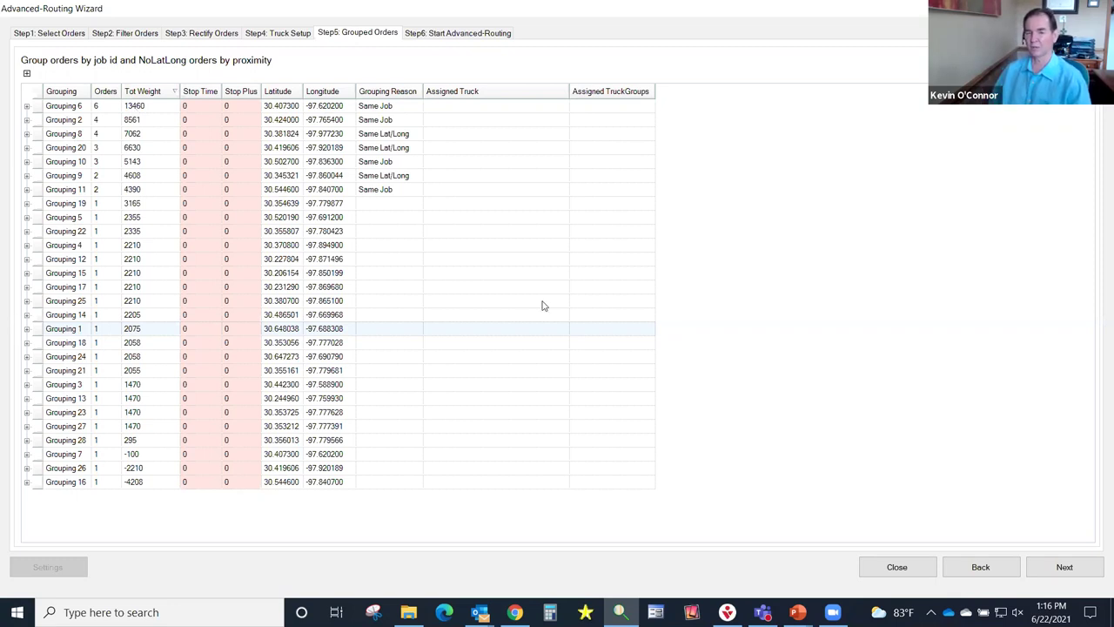
pyautogui.click(1066, 567)
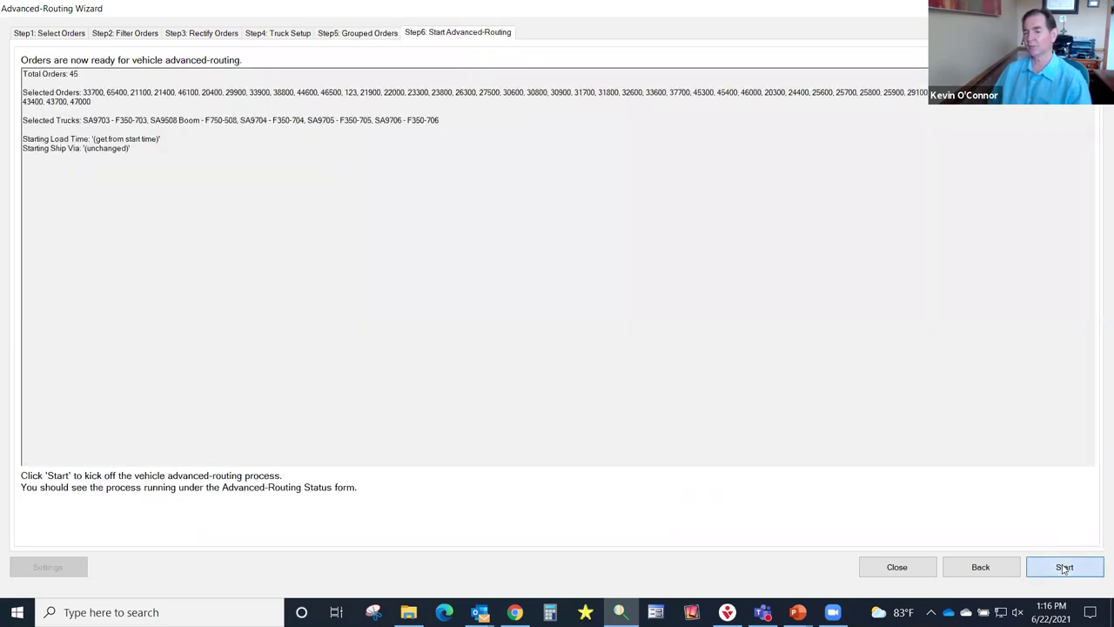
pyautogui.click(1065, 566)
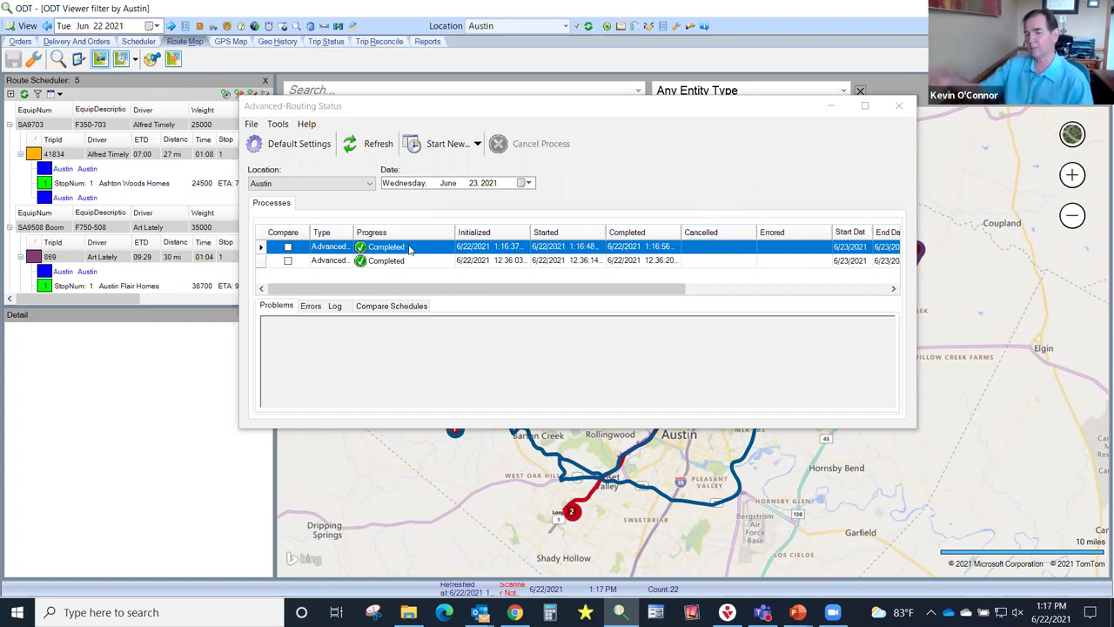
# Review the schedule comparison for the newest completed routing run in a maximized status window and close it
pyautogui.click(287, 248)
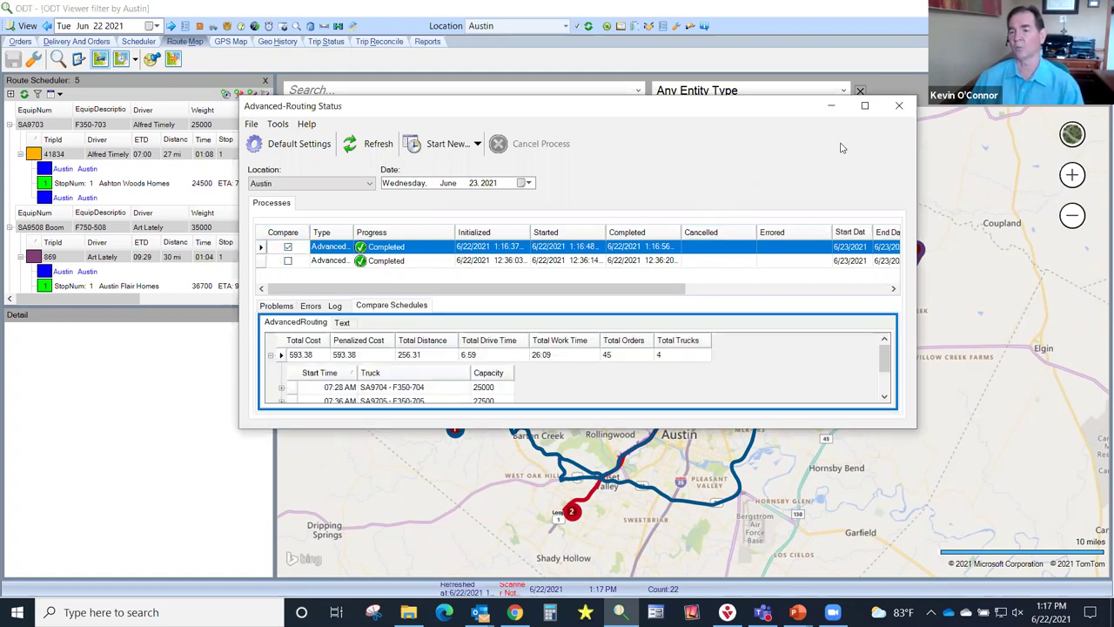
pyautogui.click(866, 108)
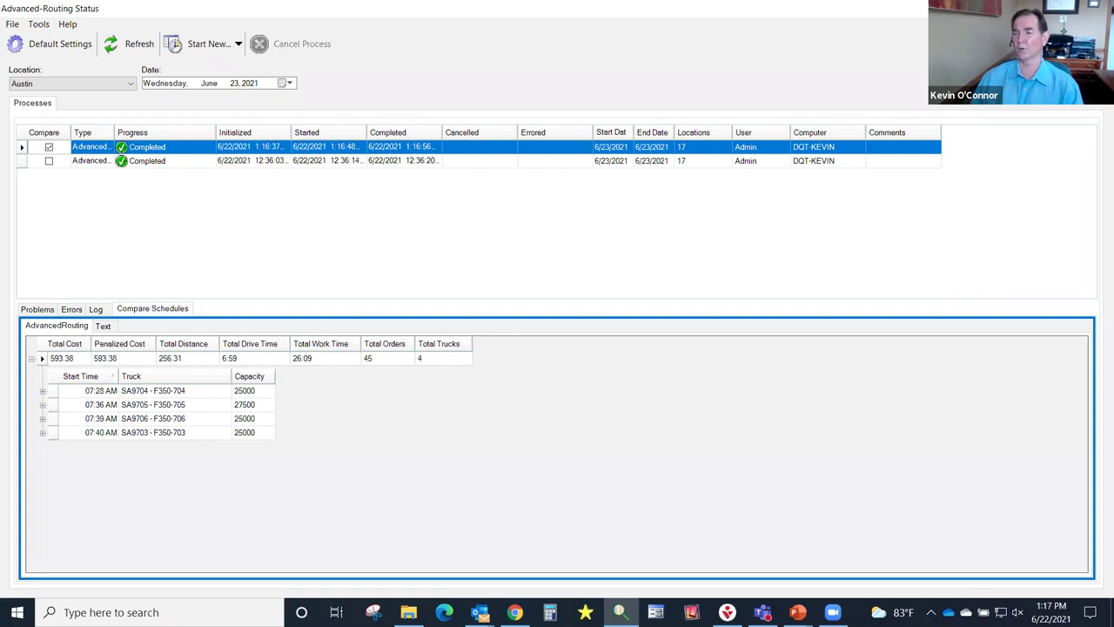
pyautogui.hotkey('alt', 'F4')
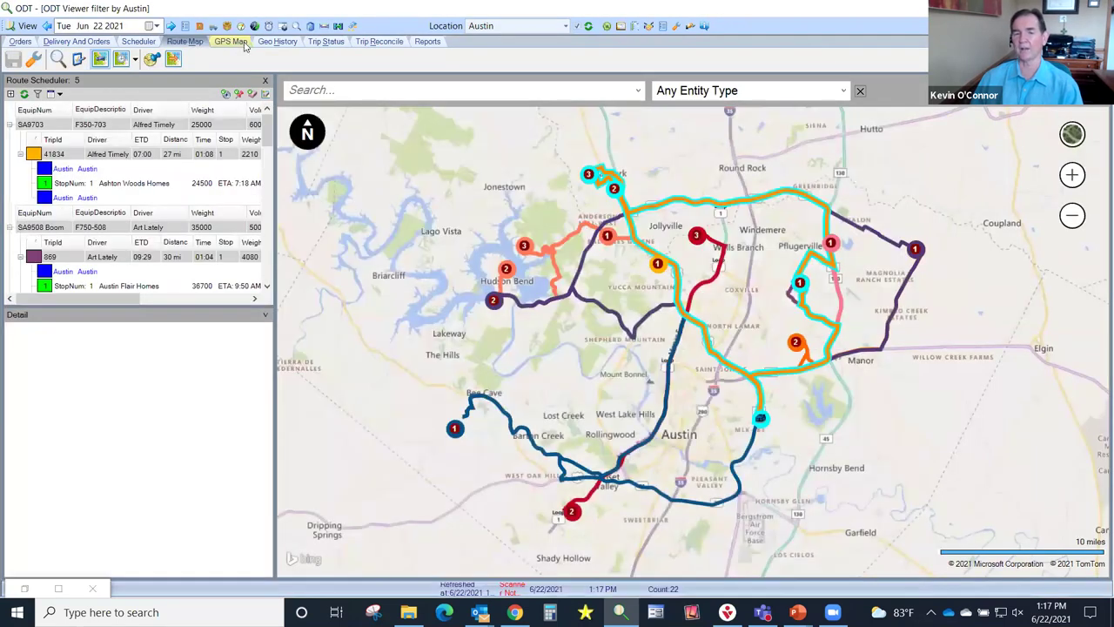
# Clear and reload the June 22 routes on the route map, and widen the Route Scheduler pane to reveal the delivery cost columns
pyautogui.click(251, 94)
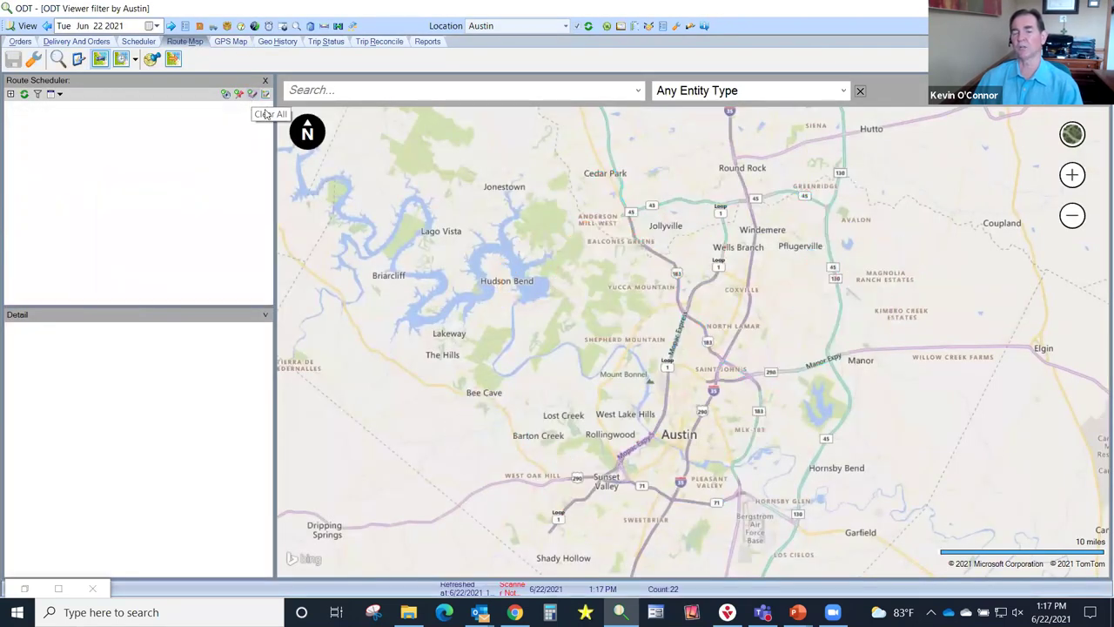
pyautogui.click(100, 61)
pyautogui.click(100, 61)
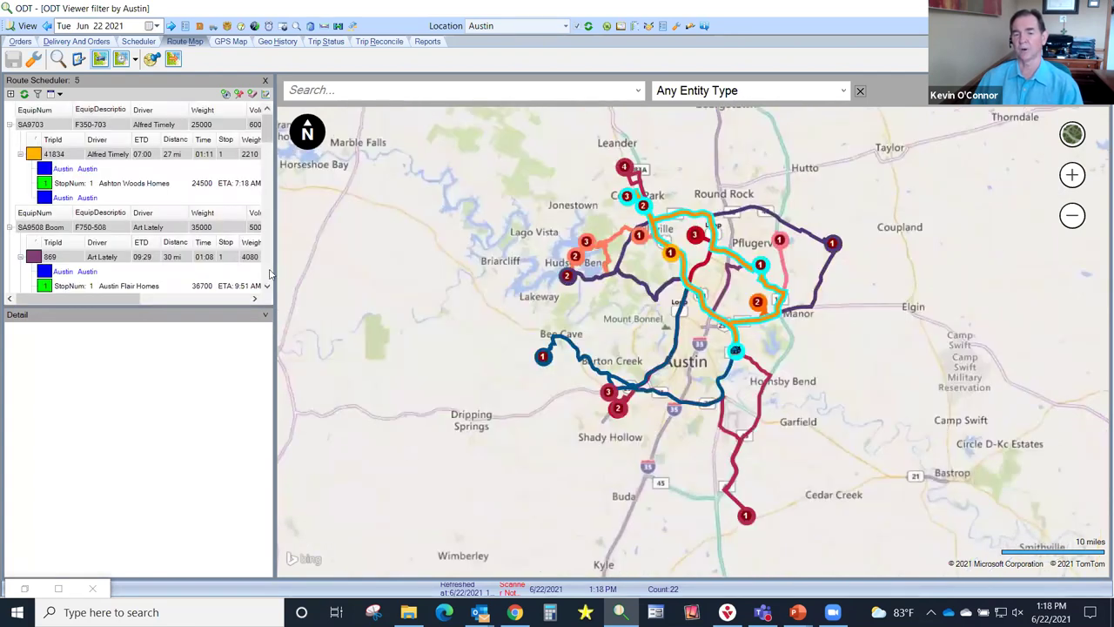
pyautogui.moveTo(273, 270); pyautogui.dragTo(478, 307)
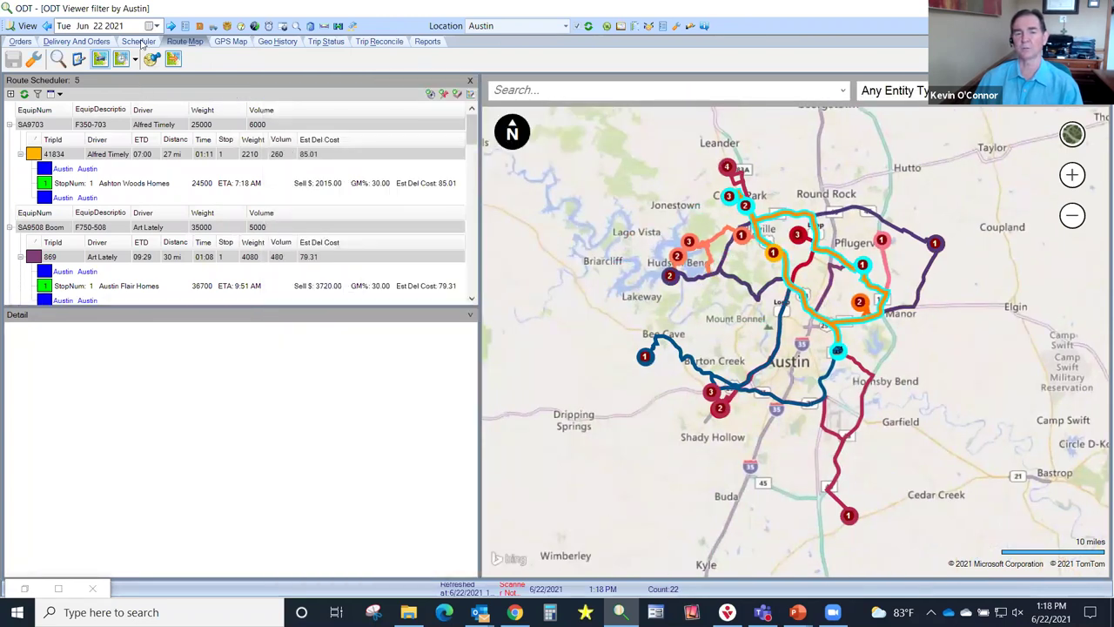
# Advance the viewing date to June 23, 2021 and reload the Route Scheduler with that day's routes
pyautogui.click(171, 27)
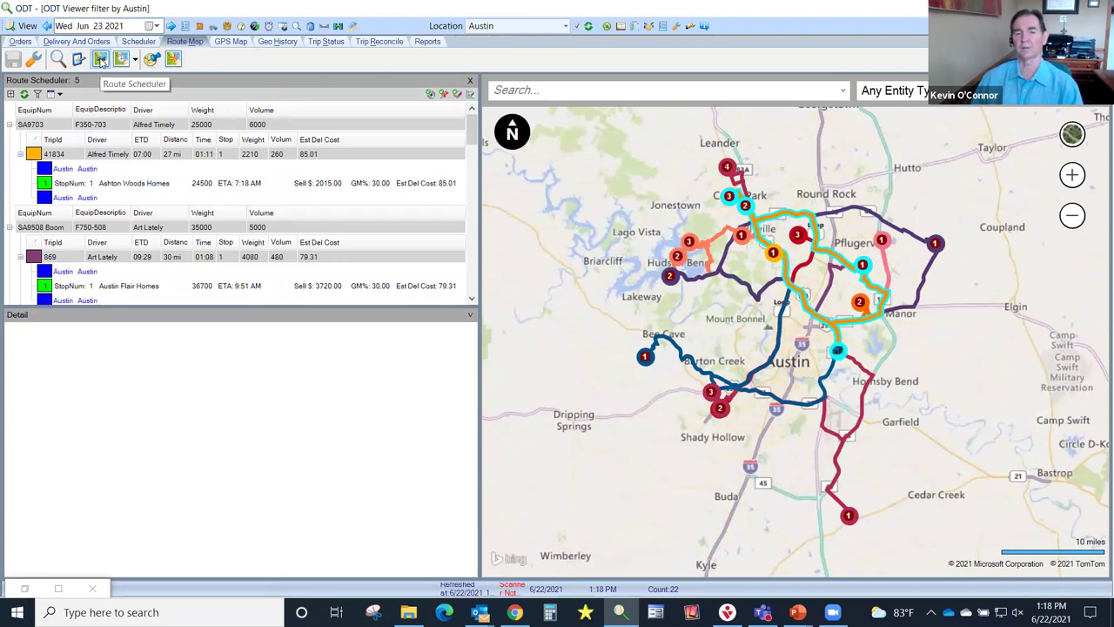
pyautogui.click(100, 59)
pyautogui.click(100, 59)
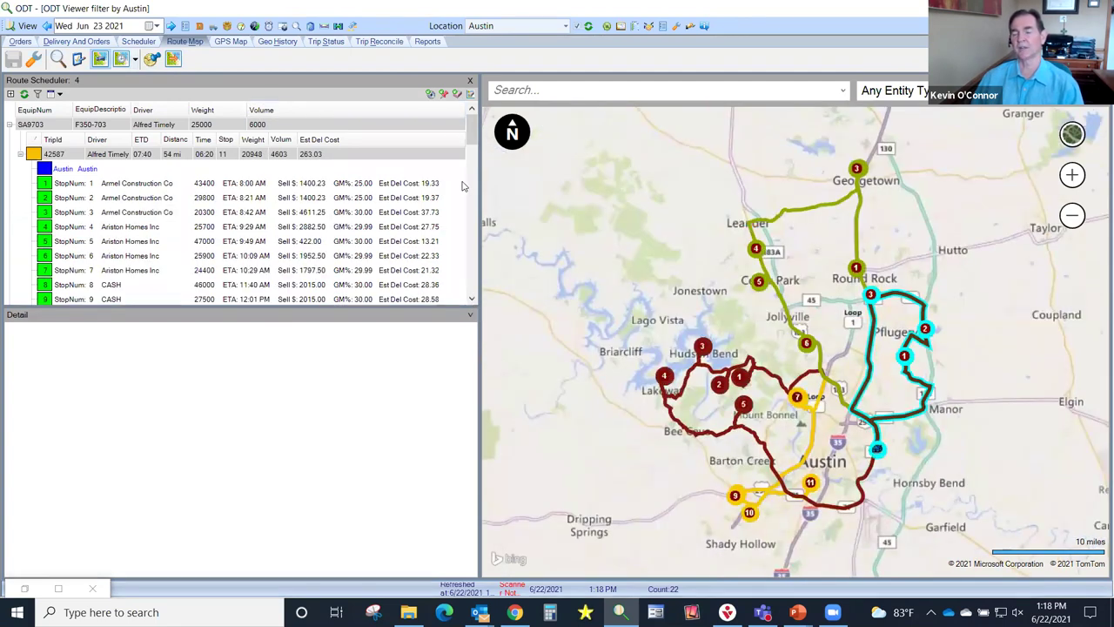
# Collapse the route list to the trucks and expand it level by level to compare trip totals and stops
pyautogui.moveTo(700, 385)
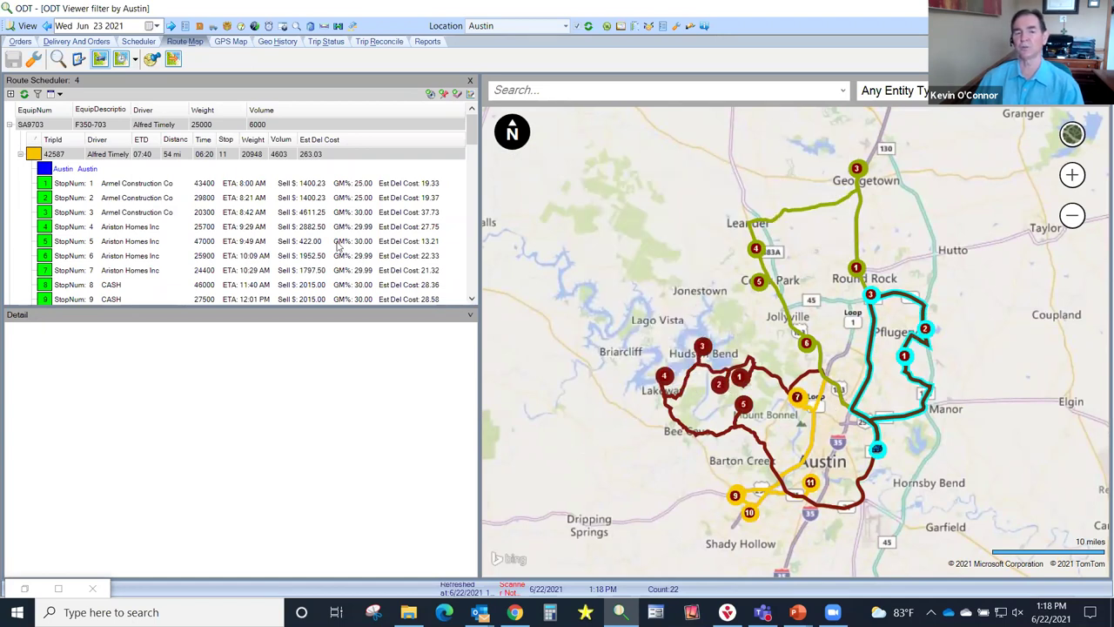
pyautogui.click(10, 95)
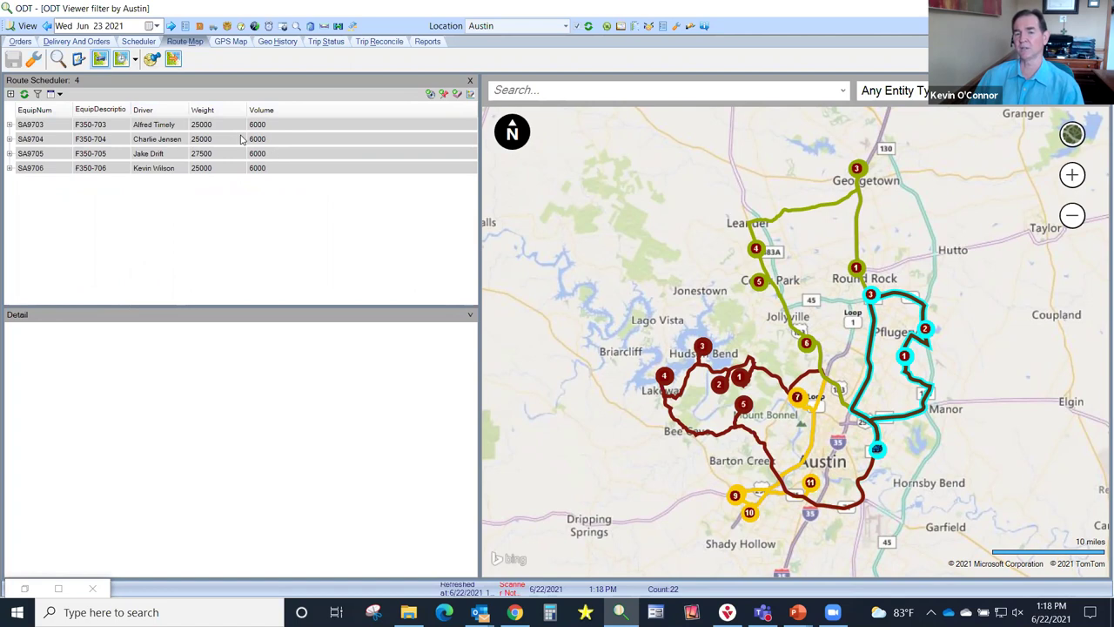
pyautogui.click(11, 94)
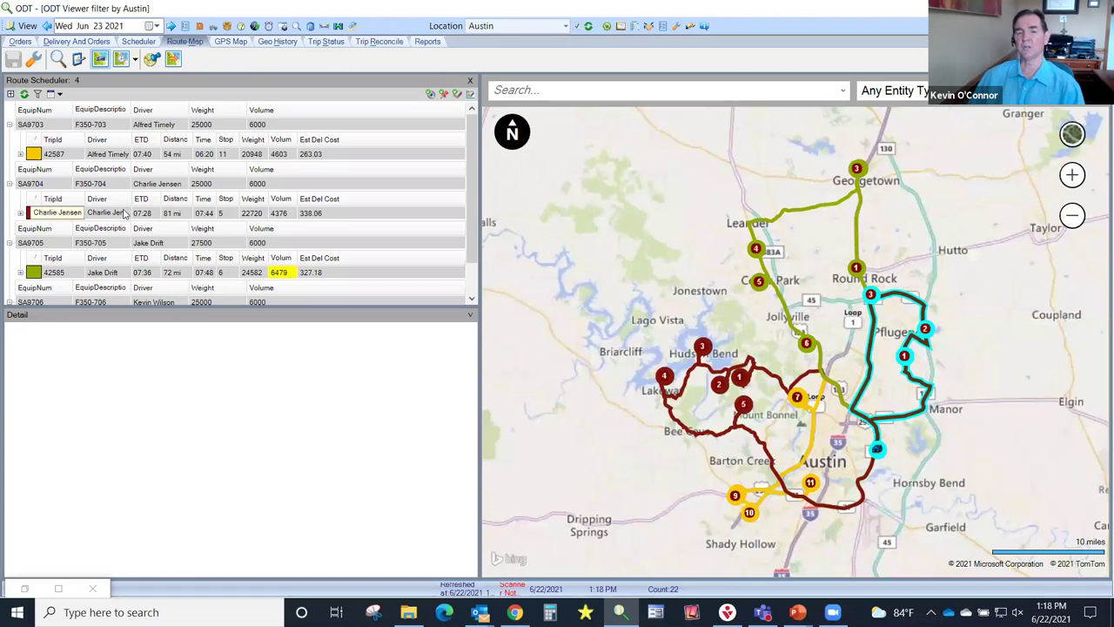
pyautogui.scroll(-2, 125, 213)
pyautogui.scroll(2, 125, 214)
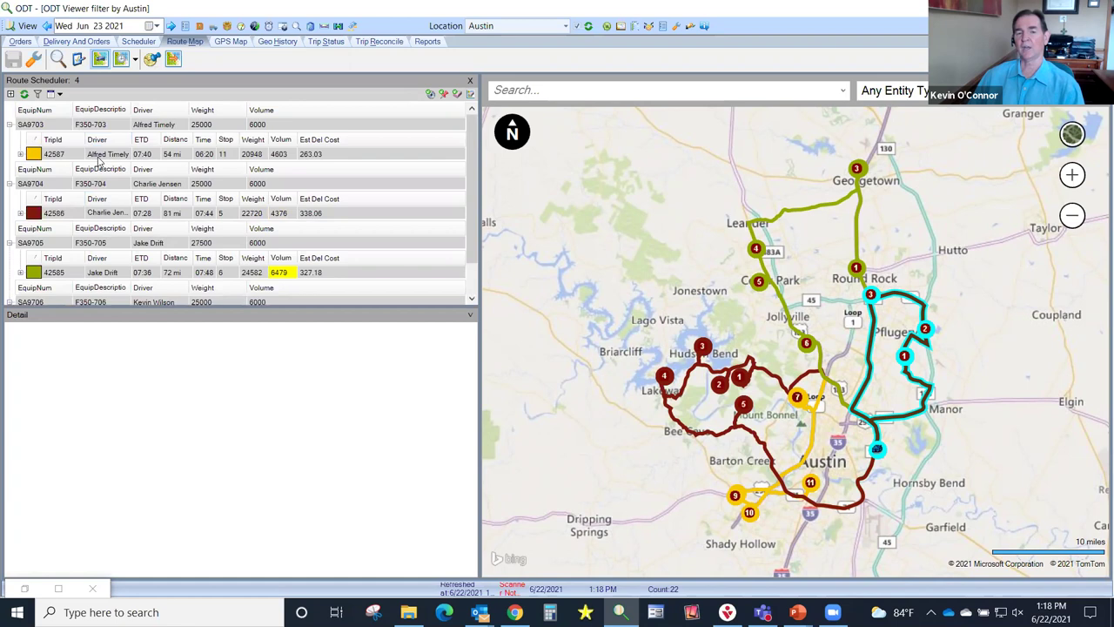
pyautogui.click(11, 93)
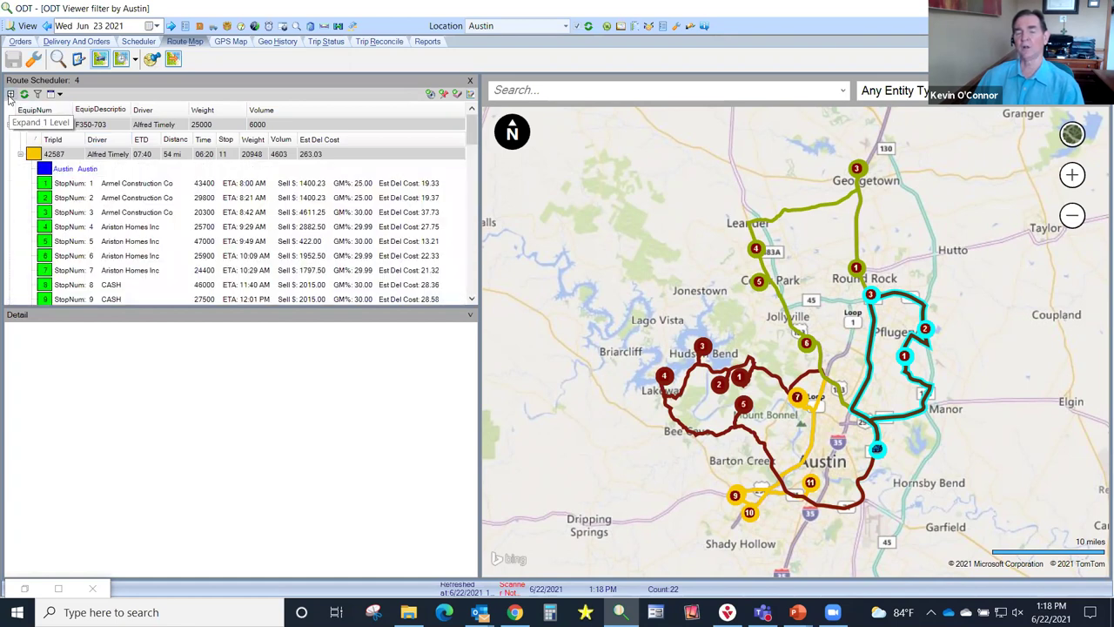
# View the order details of the first stop on truck SA9703's trip and browse the stops of the following trucks
pyautogui.click(470, 299)
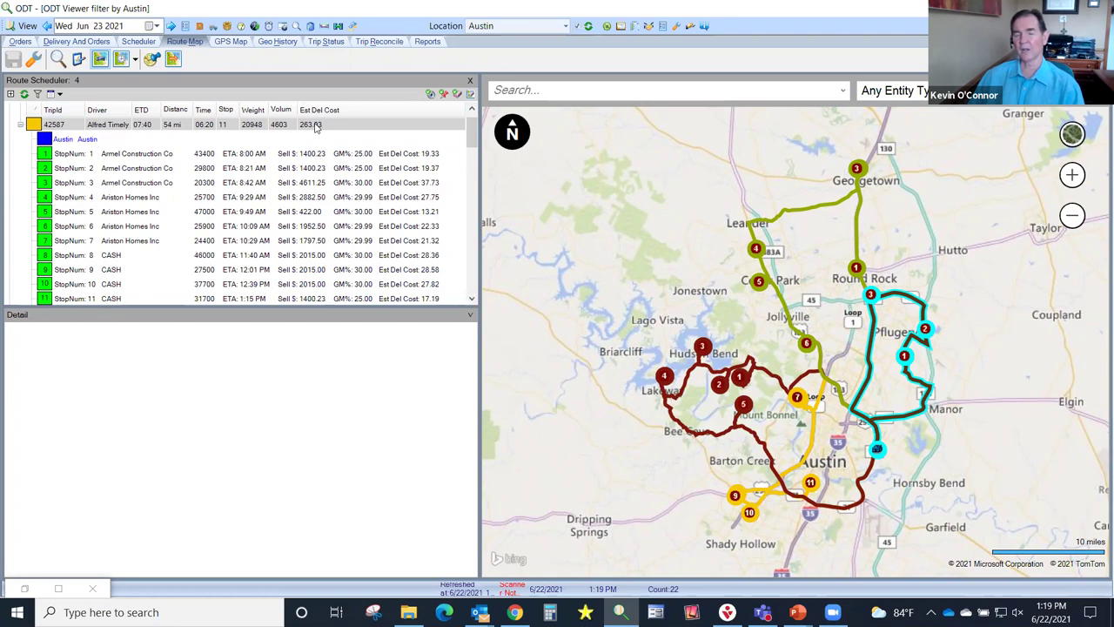
pyautogui.click(153, 157)
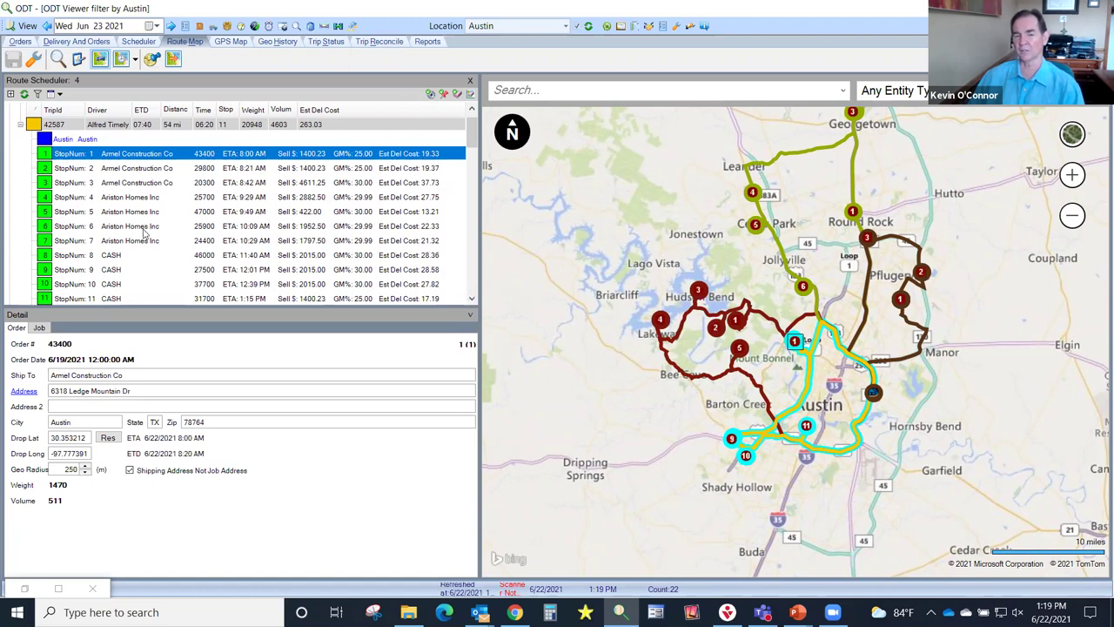
pyautogui.scroll(-10, 144, 231)
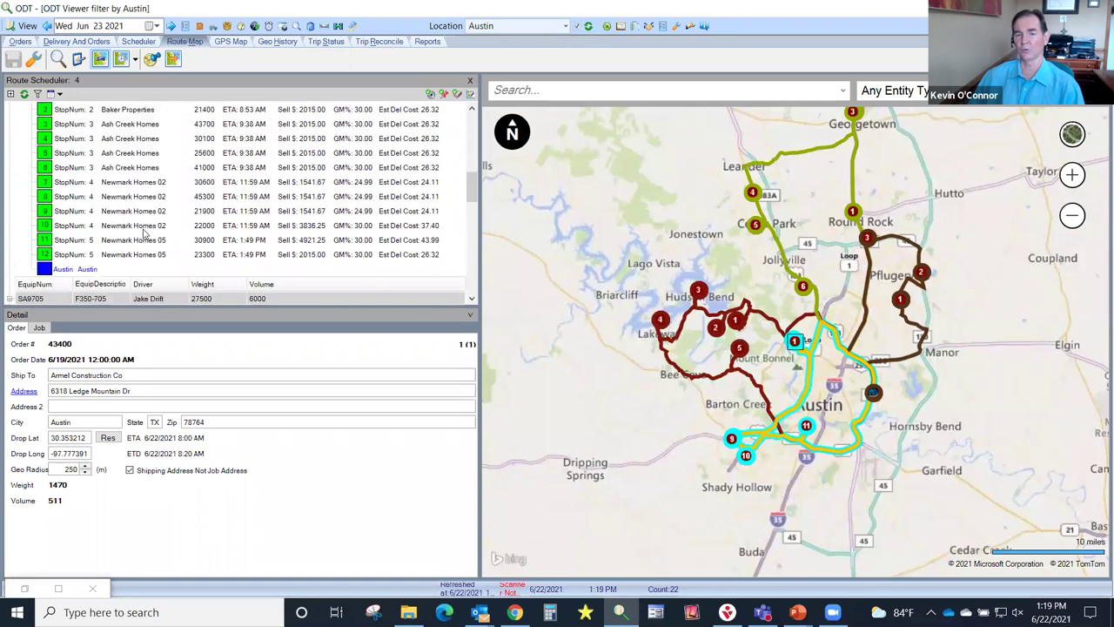
# Highlight truck SA9706's trip on the route map and view its route summary
pyautogui.scroll(-4, 144, 232)
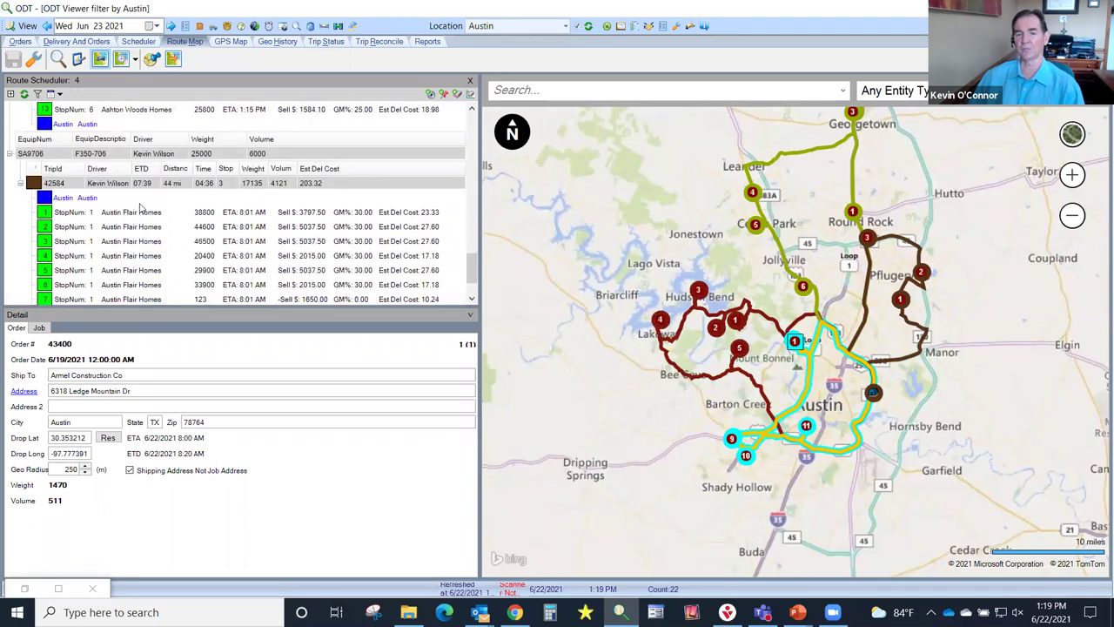
pyautogui.click(113, 182)
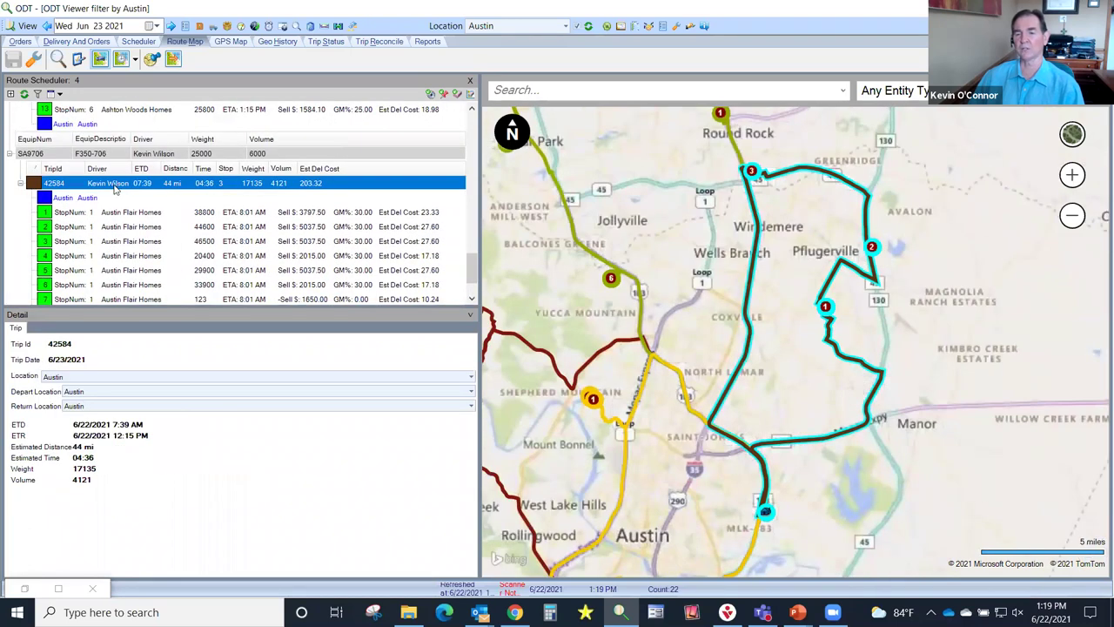
pyautogui.moveTo(757, 167)
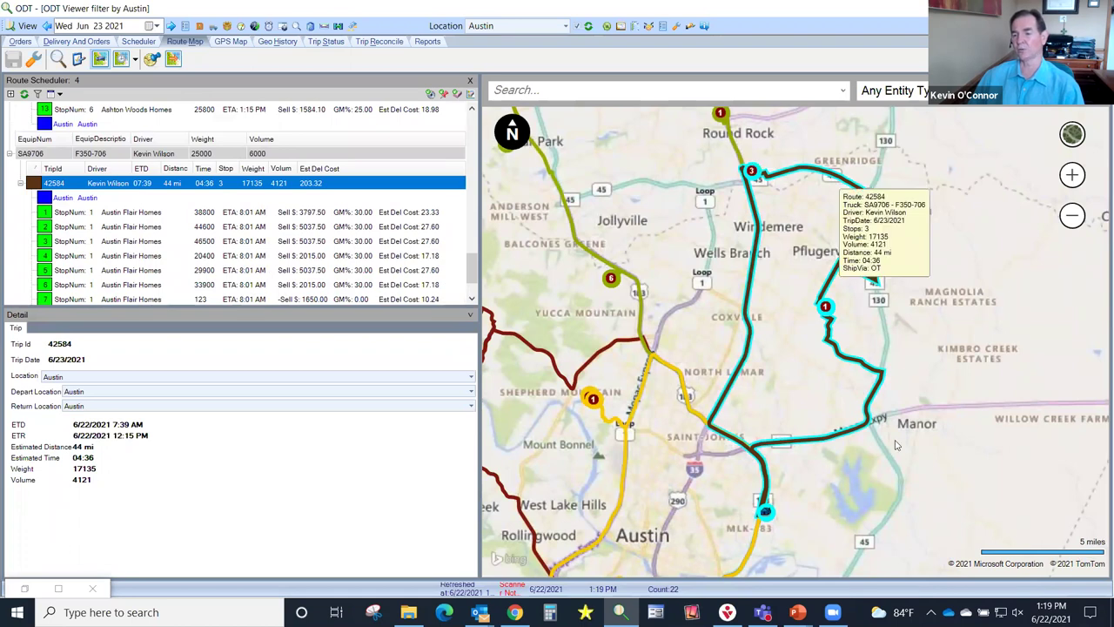
# Select truck SA9705's trip and widen the trip list's Volume column to compare the load with the truck's volume capacity
pyautogui.click(566, 211)
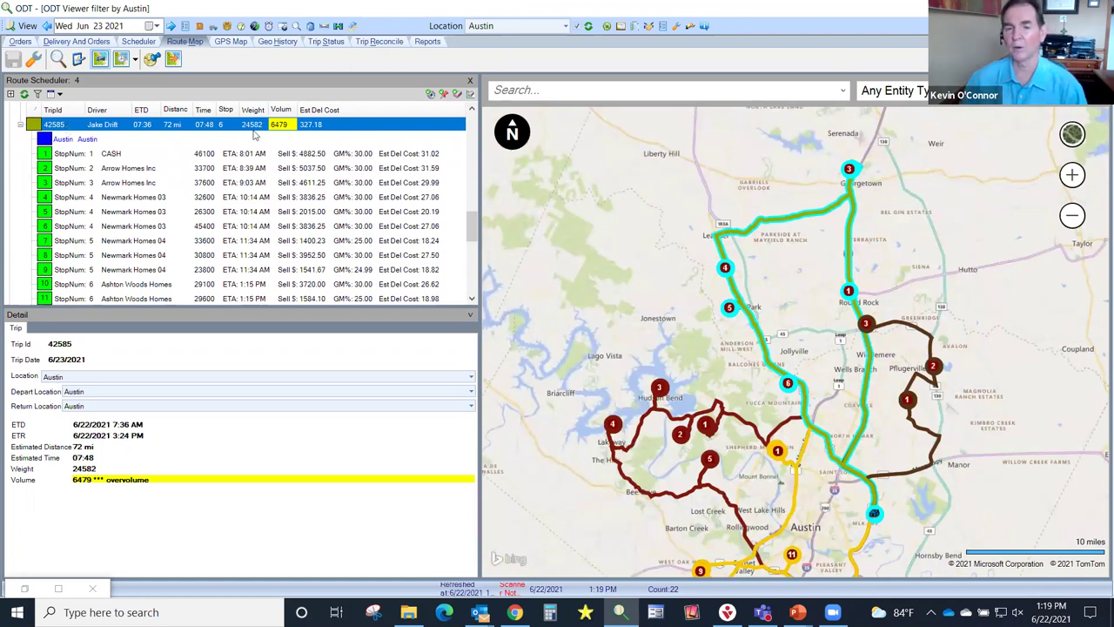
pyautogui.moveTo(301, 114); pyautogui.dragTo(314, 114)
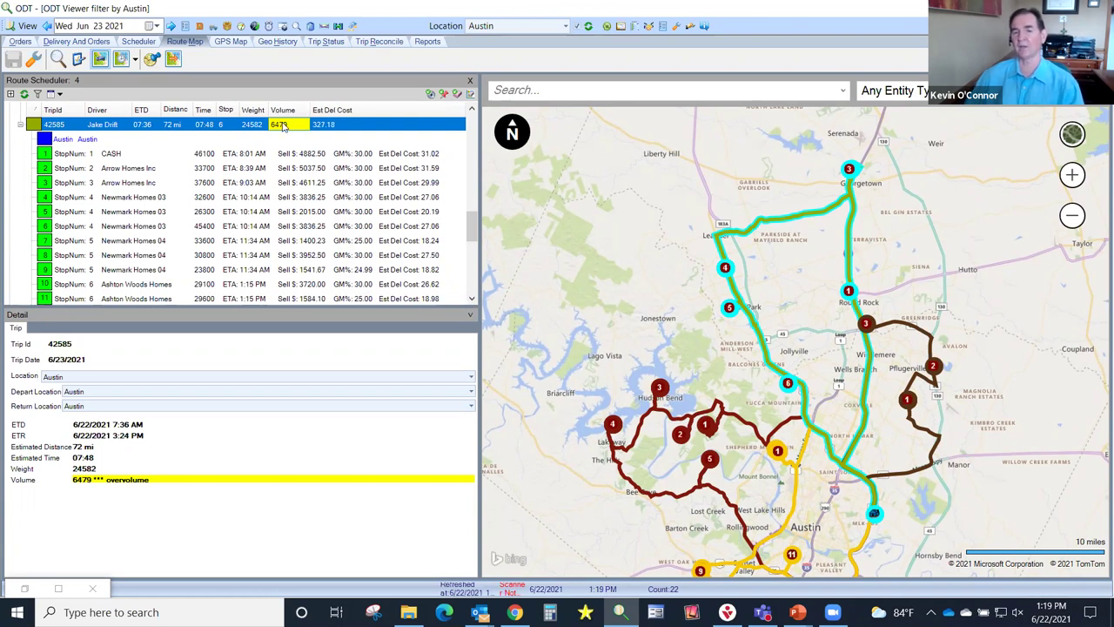
pyautogui.scroll(2, 309, 160)
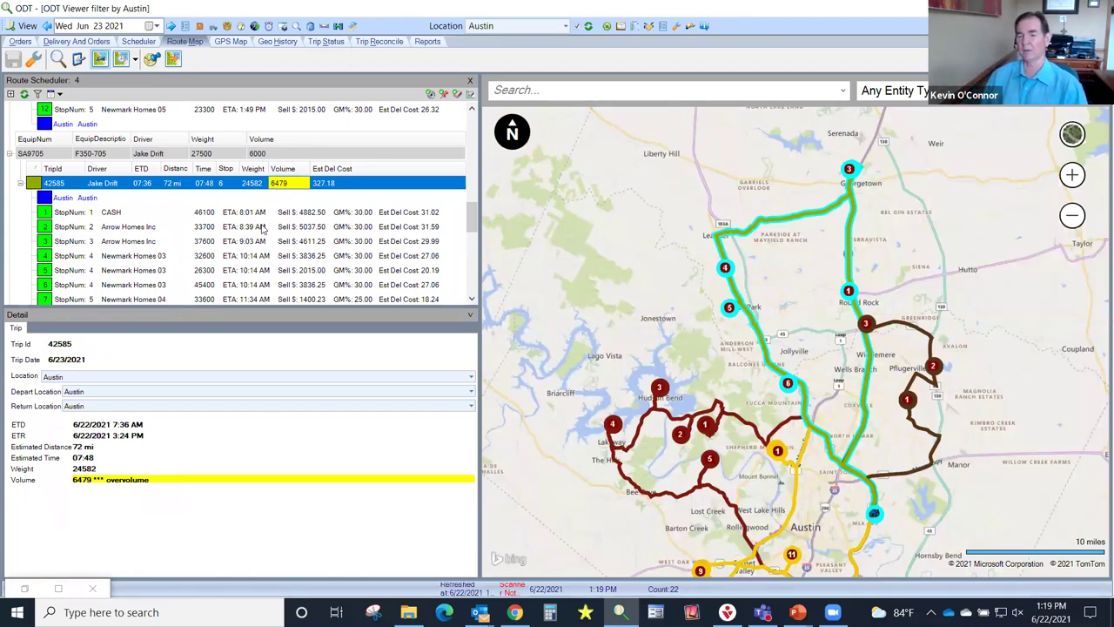
# Browse the scheduled stops and inspect the details and available actions of the first Ashton Woods Homes order on truck SA9705
pyautogui.scroll(5, 263, 228)
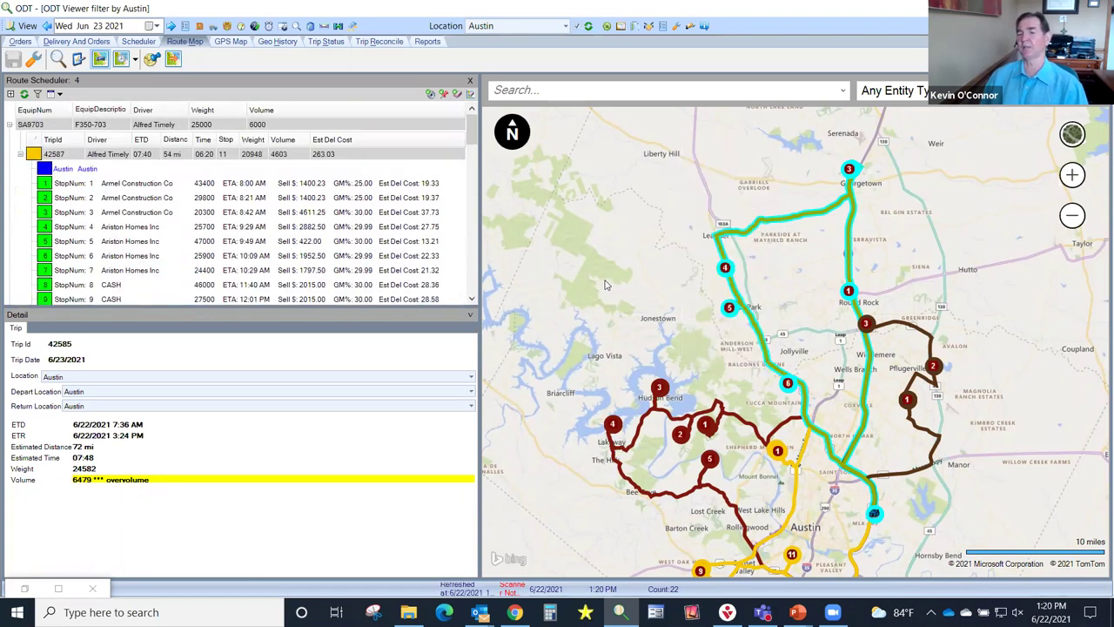
pyautogui.scroll(-5, 248, 222)
pyautogui.scroll(-8, 247, 222)
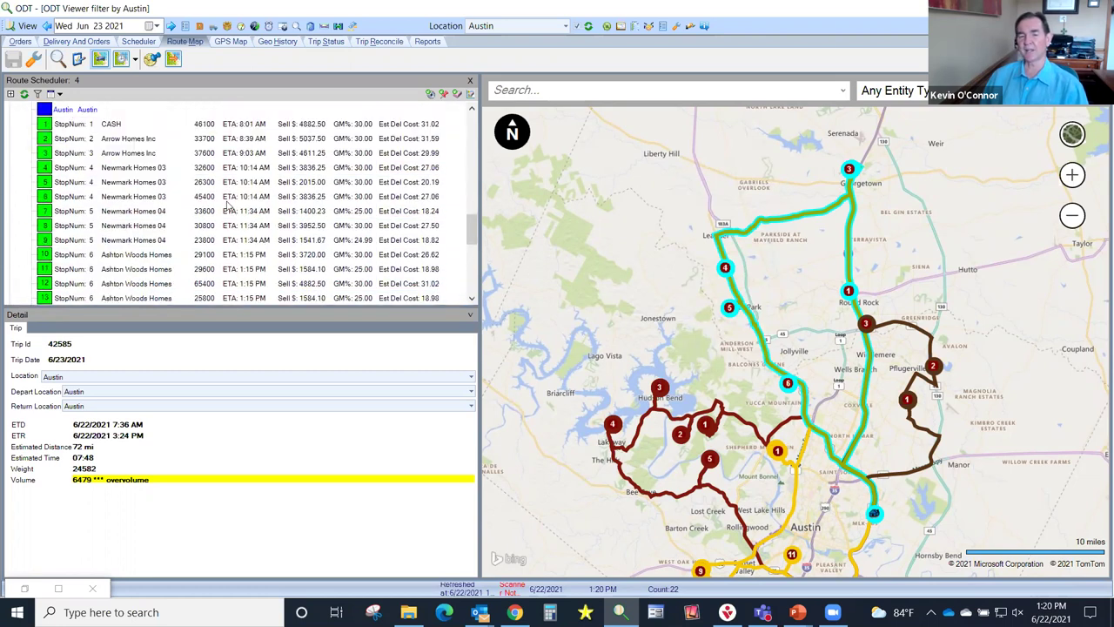
pyautogui.scroll(-2, 212, 219)
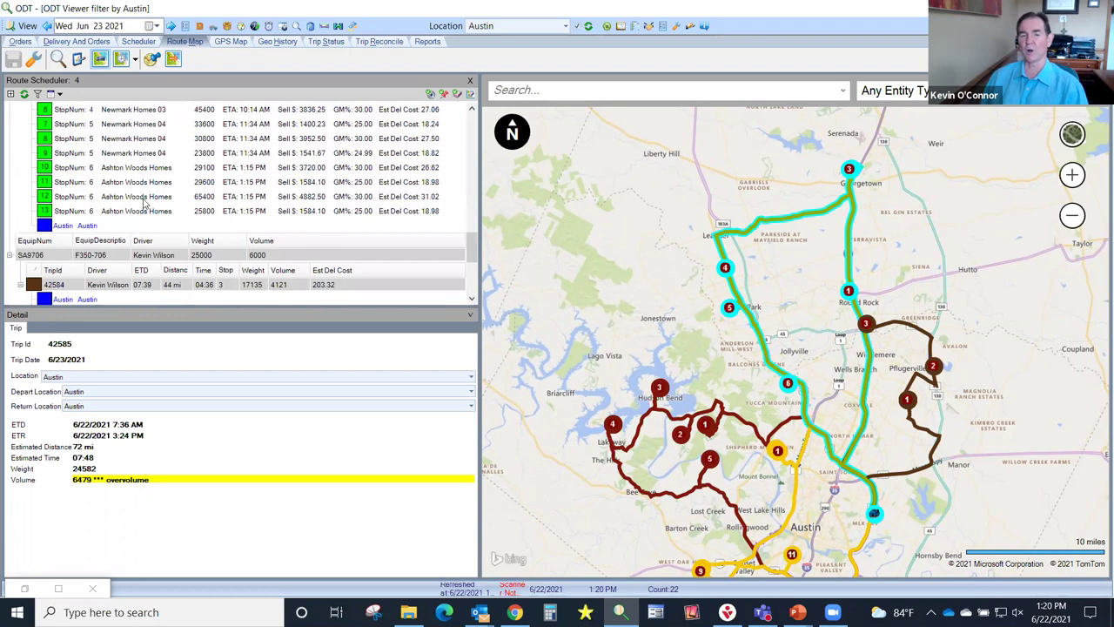
pyautogui.click(133, 168)
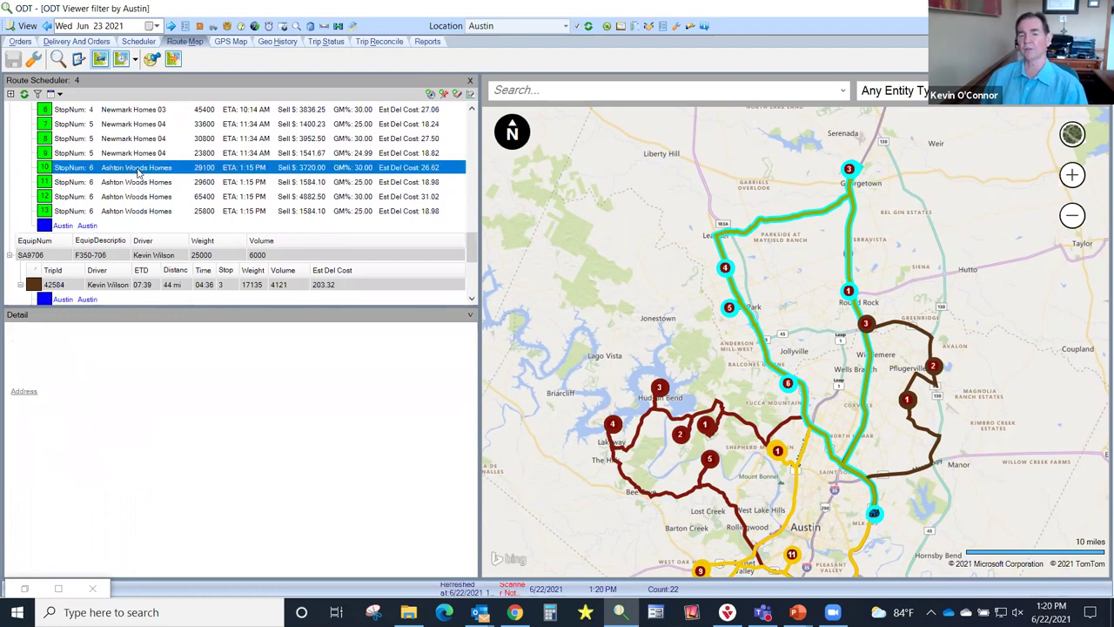
pyautogui.rightClick(131, 169)
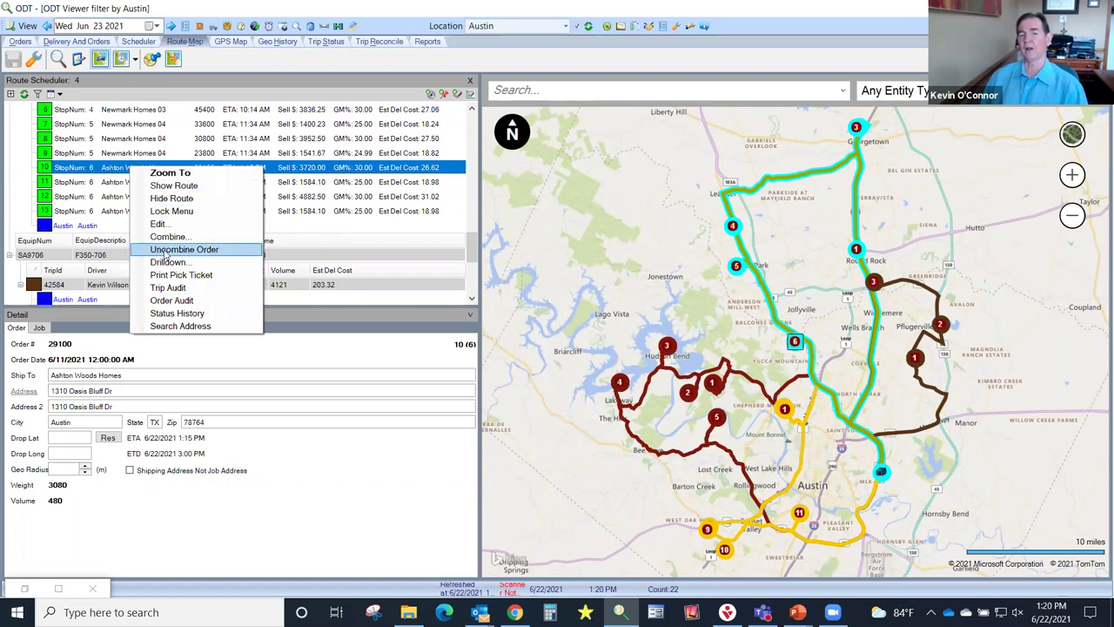
pyautogui.click(112, 170)
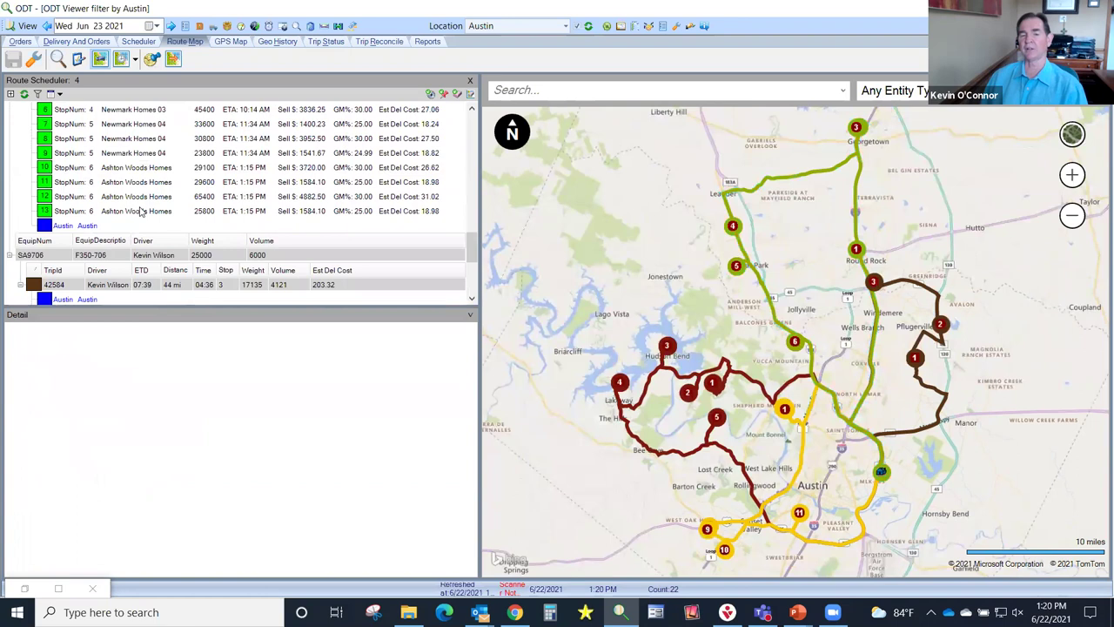
# Move the Baker Properties stop ahead of the first Ash Creek Homes stop on truck SA9704's trip
pyautogui.scroll(-3, 139, 211)
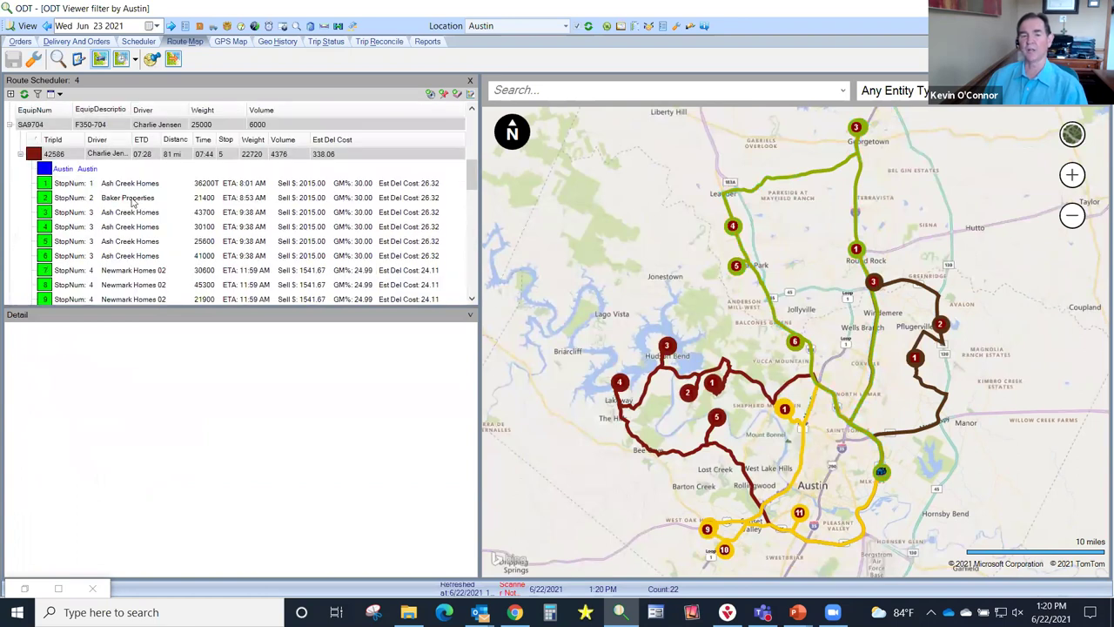
pyautogui.click(127, 199)
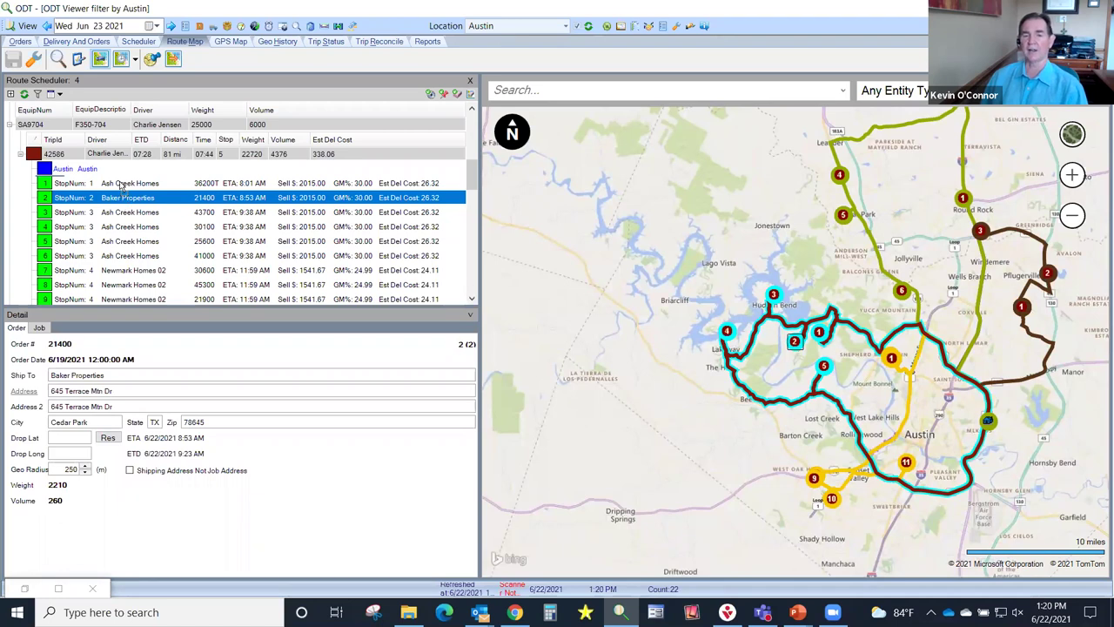
pyautogui.moveTo(122, 196); pyautogui.dragTo(122, 185)
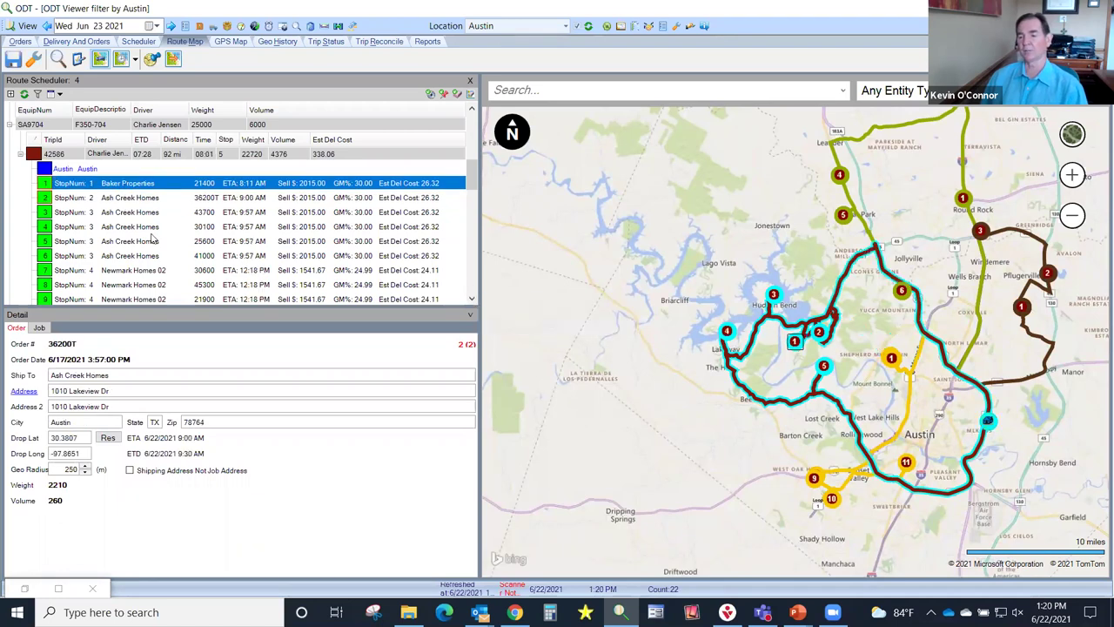
# Optimize all orders after Baker Properties on truck SA9704's trip, from Ash Creek Homes through Newmark Homes 05, and save the modified records
pyautogui.click(131, 199)
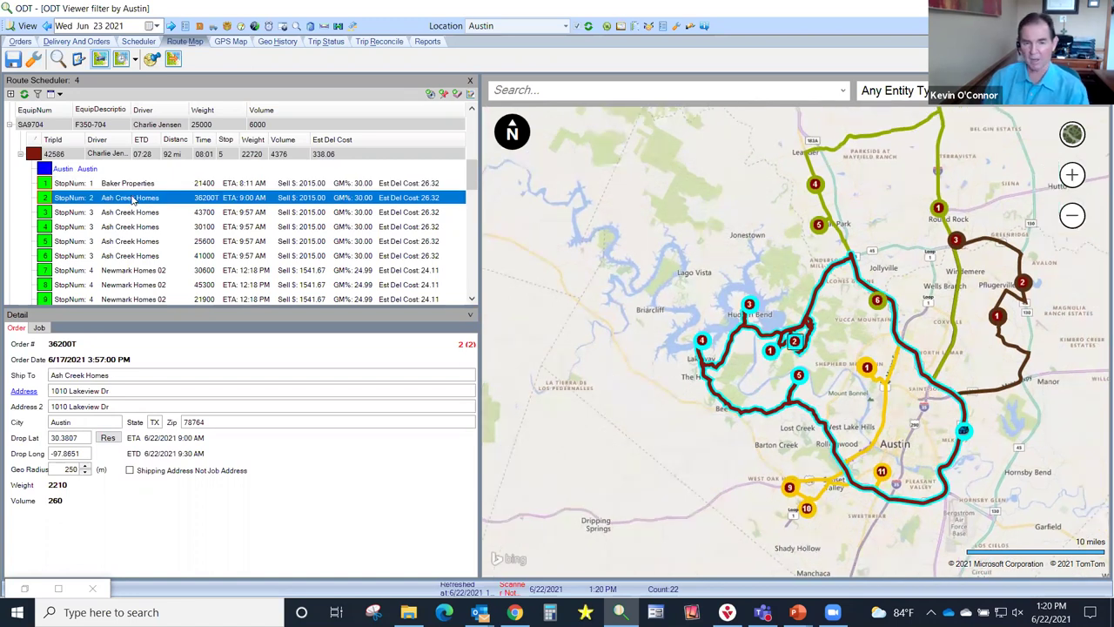
pyautogui.hotkey('shift', 'Down')
pyautogui.hotkey('shift', 'Down')
pyautogui.hotkey('shift', 'Down')
pyautogui.hotkey('shift', 'Down')
pyautogui.hotkey('shift', 'Down')
pyautogui.hotkey('shift', 'Down')
pyautogui.hotkey('shift', 'Down')
pyautogui.hotkey('shift', 'Down')
pyautogui.hotkey('shift', 'Down')
pyautogui.hotkey('shift', 'Down')
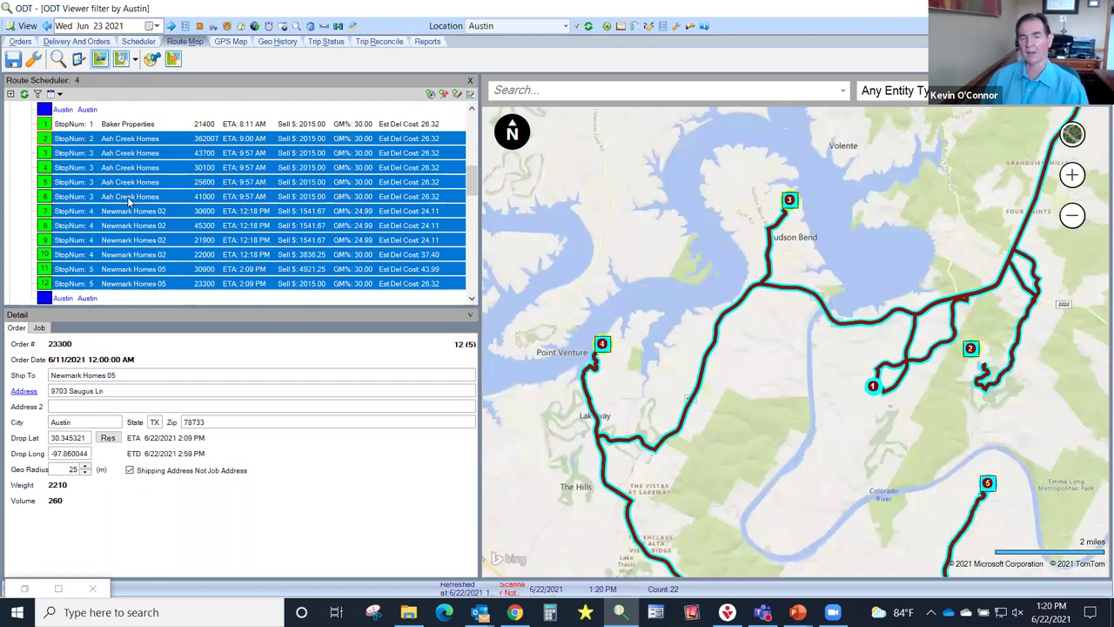
pyautogui.rightClick(129, 200)
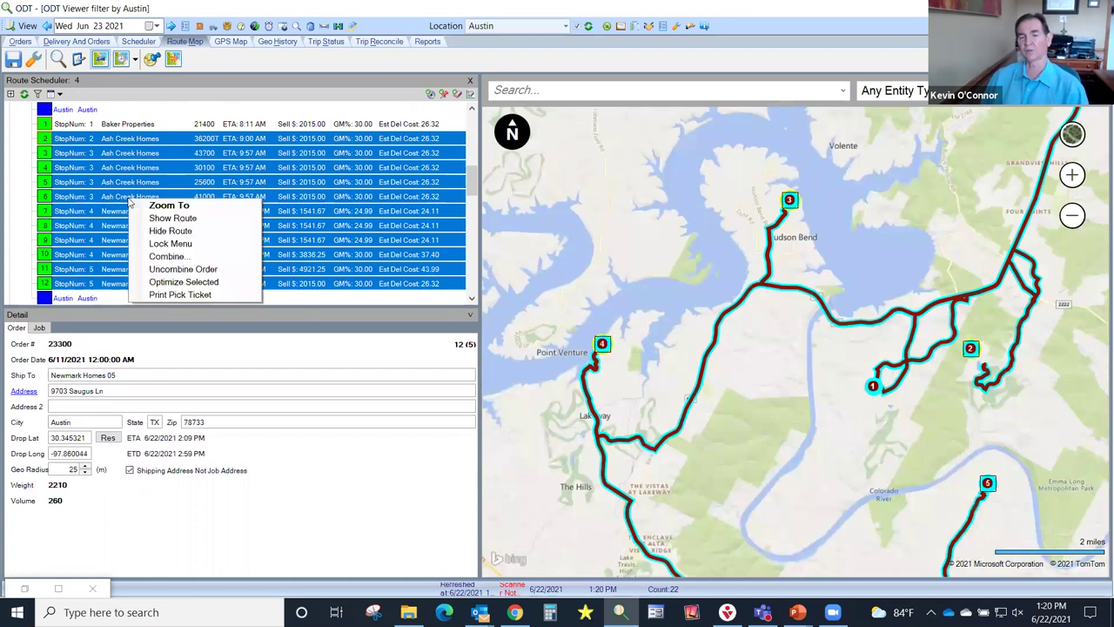
pyautogui.click(171, 287)
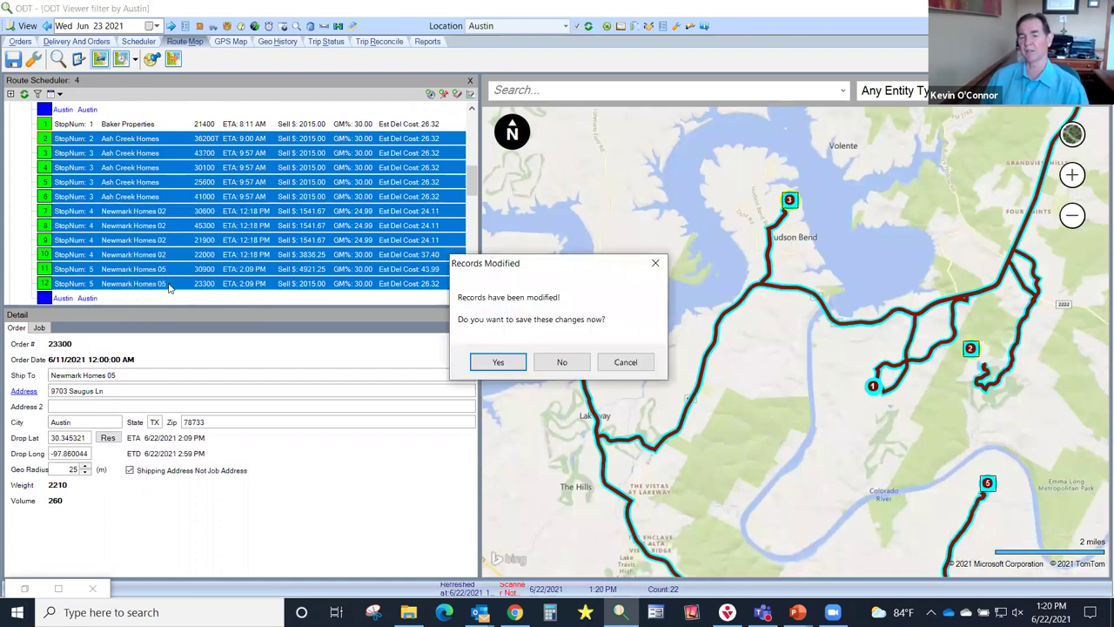
pyautogui.click(502, 358)
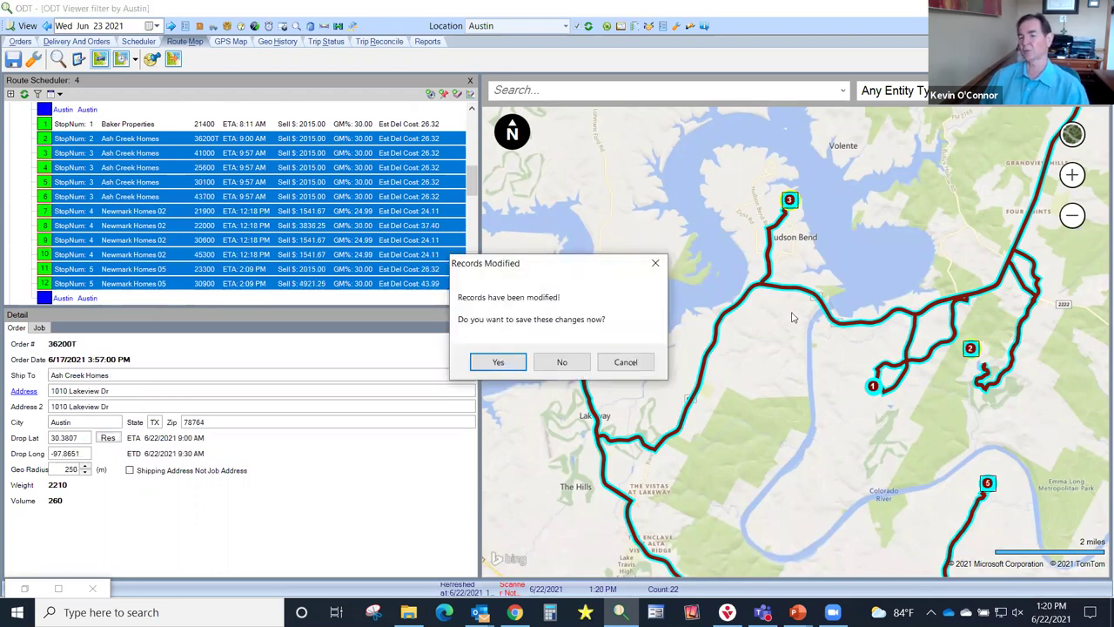
pyautogui.click(499, 363)
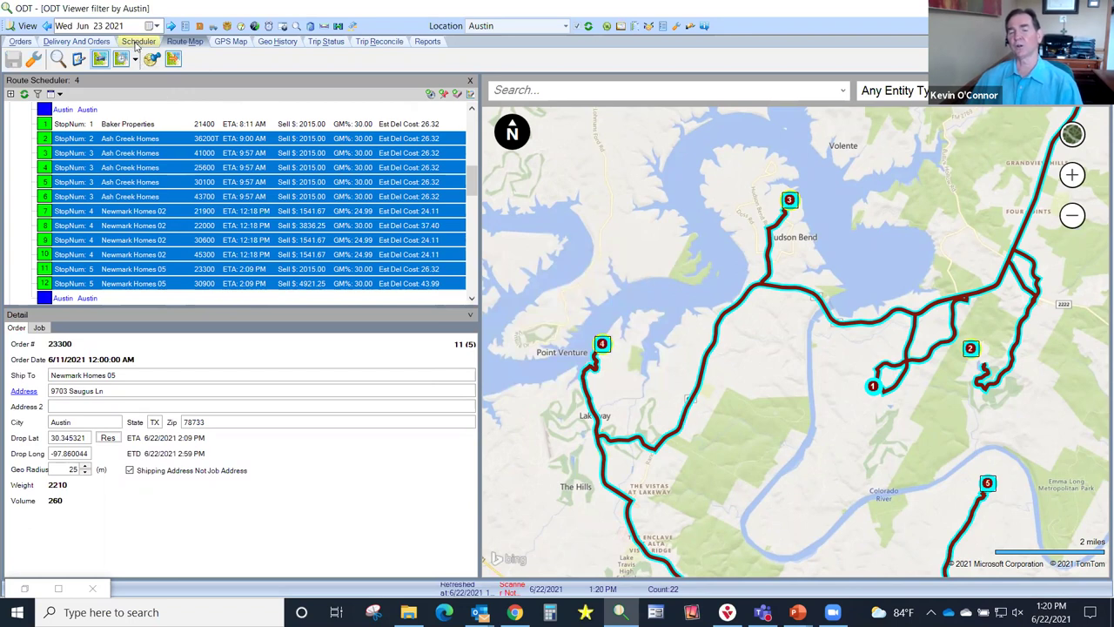
# Show the June 23 trips in the Scheduler and check the order time windows on trucks SA9703 and SA9704
pyautogui.click(137, 42)
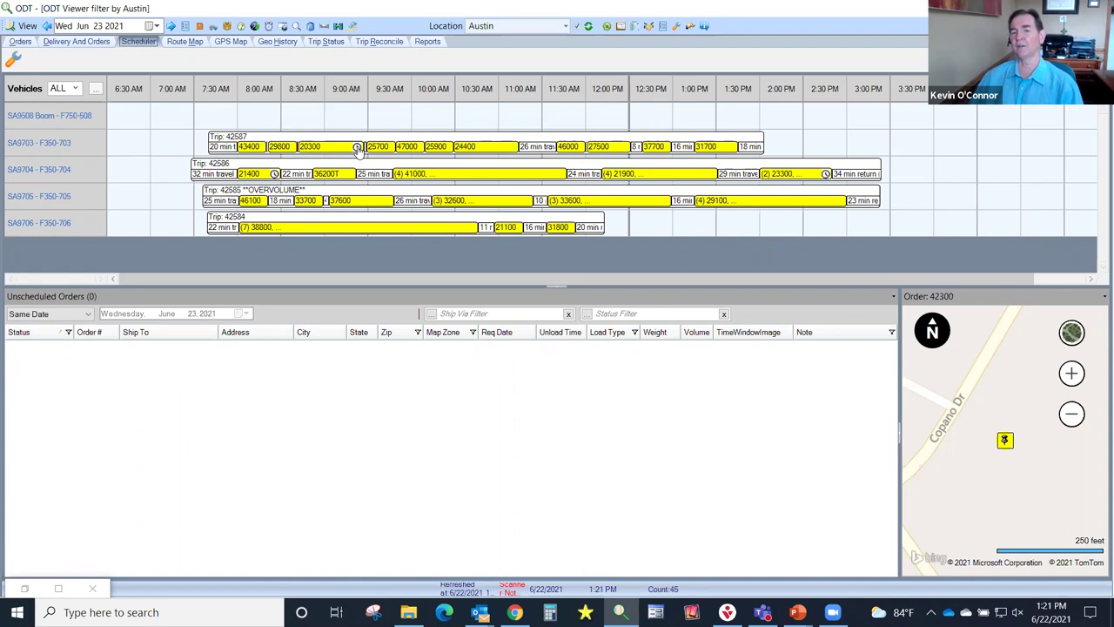
pyautogui.moveTo(358, 150)
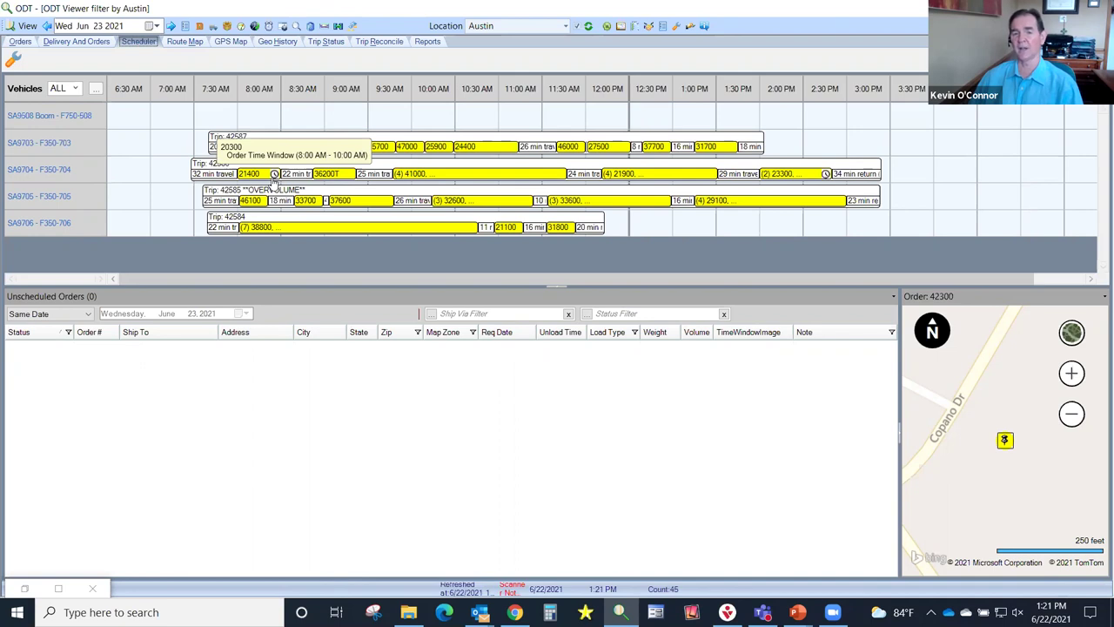
pyautogui.moveTo(275, 176)
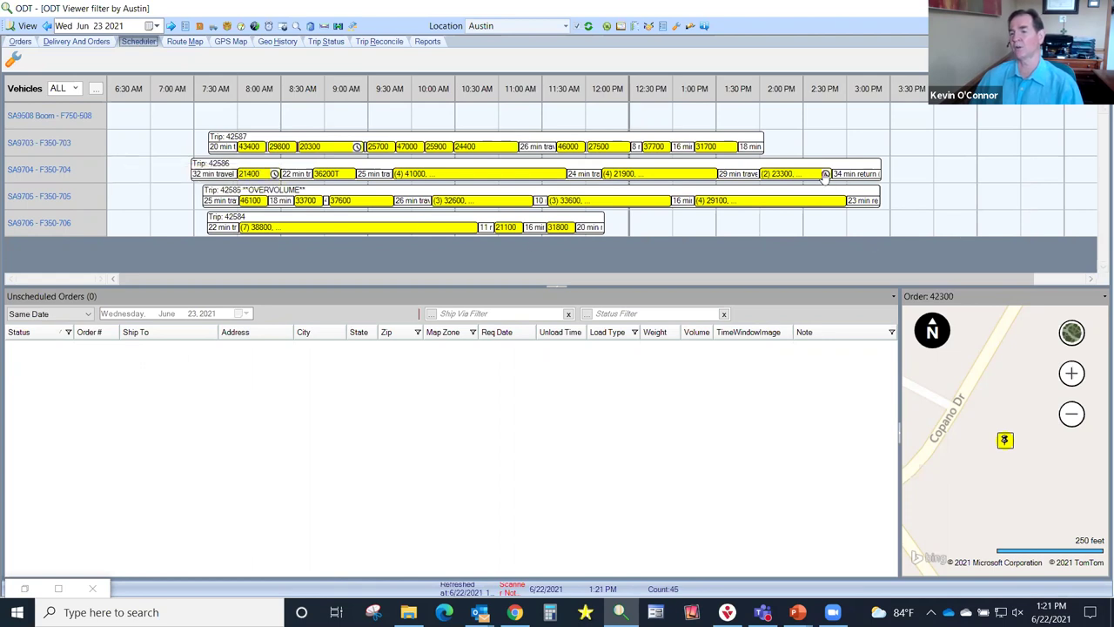
pyautogui.moveTo(825, 176)
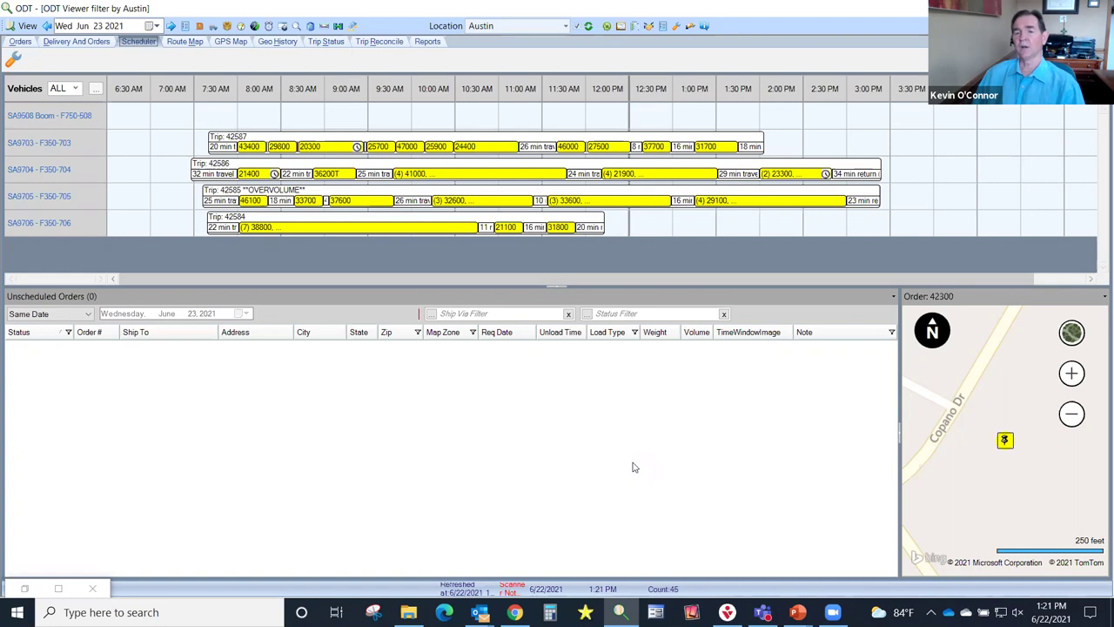
# Return the Scheduler to June 22, 2021 and open ODT Mobile on the mirrored phone, postponing the record certification
pyautogui.click(47, 27)
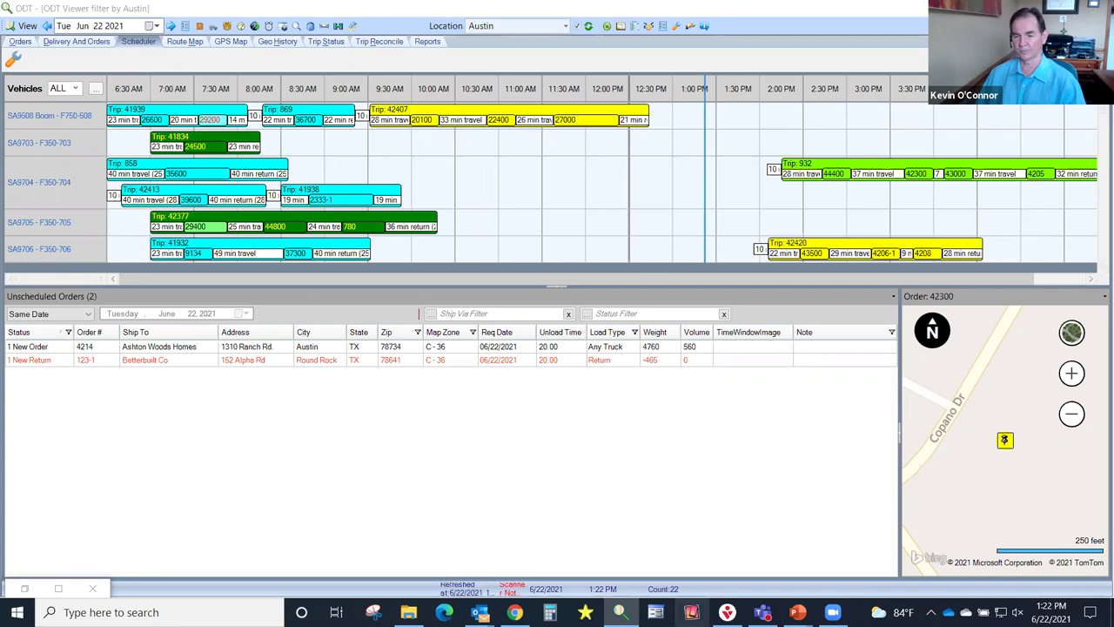
pyautogui.click(692, 612)
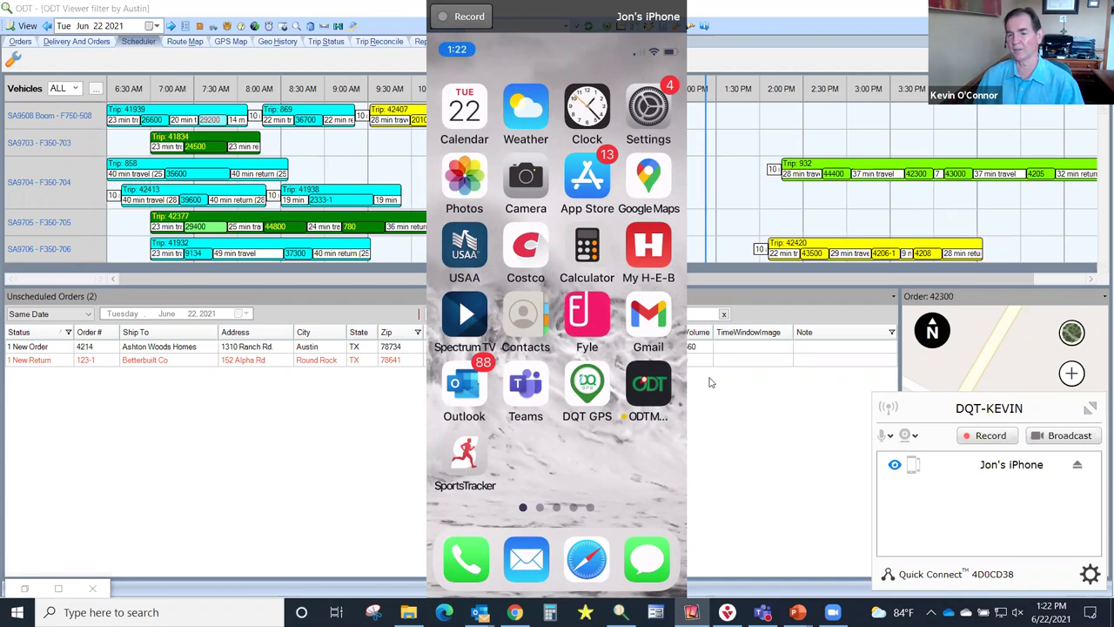
pyautogui.click(646, 387)
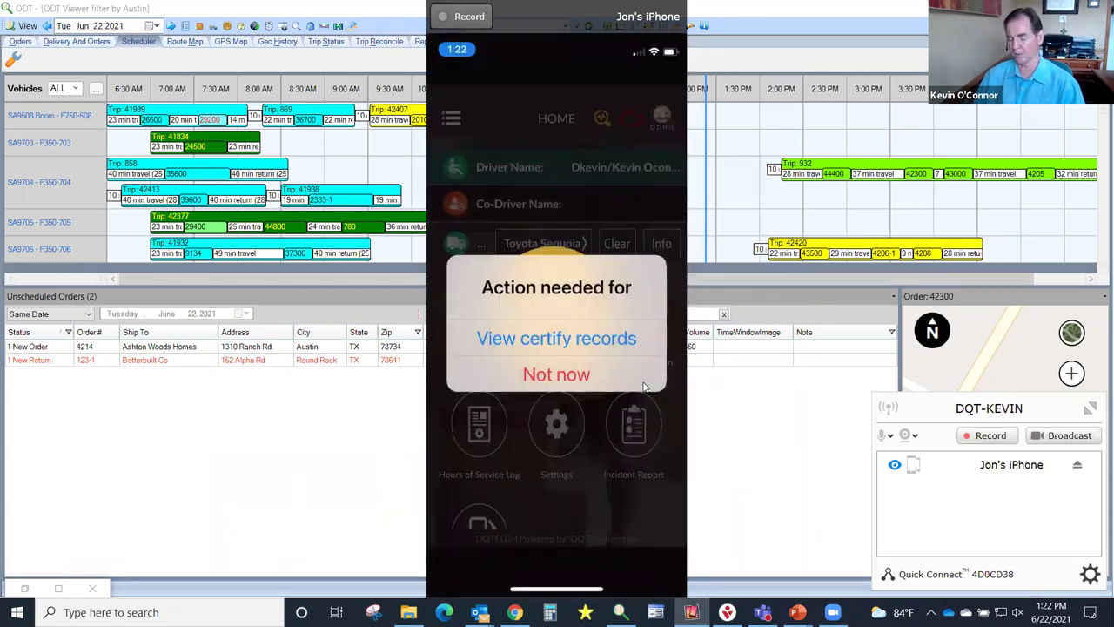
pyautogui.click(646, 387)
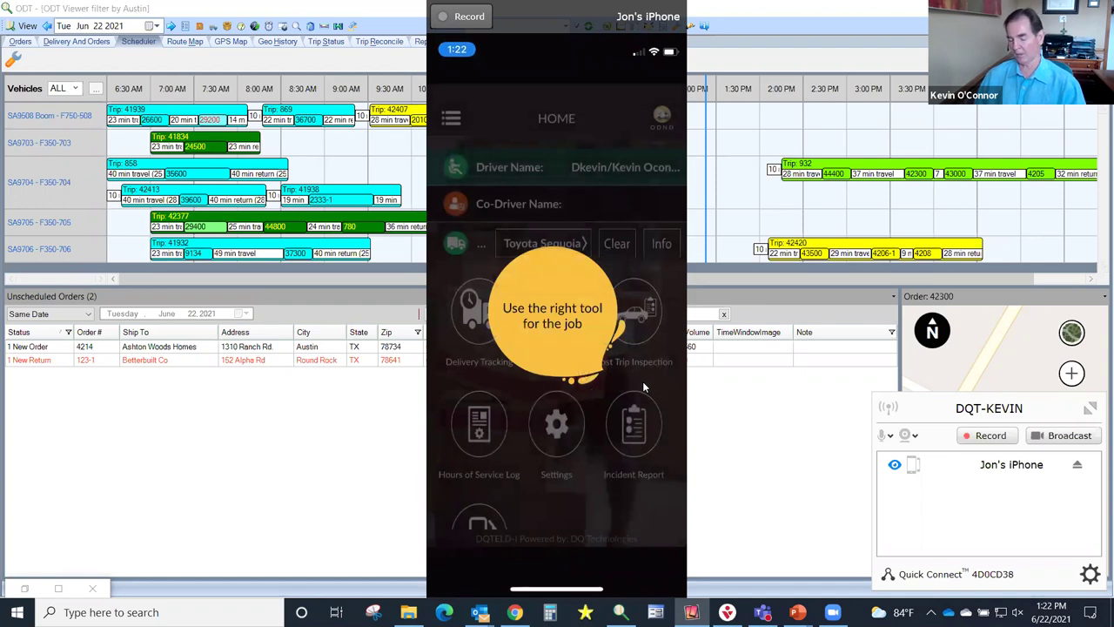
# Record the delivery as Delivered W/Signature in the mobile app, entering the recipient's full name and submitting the notes page
pyautogui.click(568, 289)
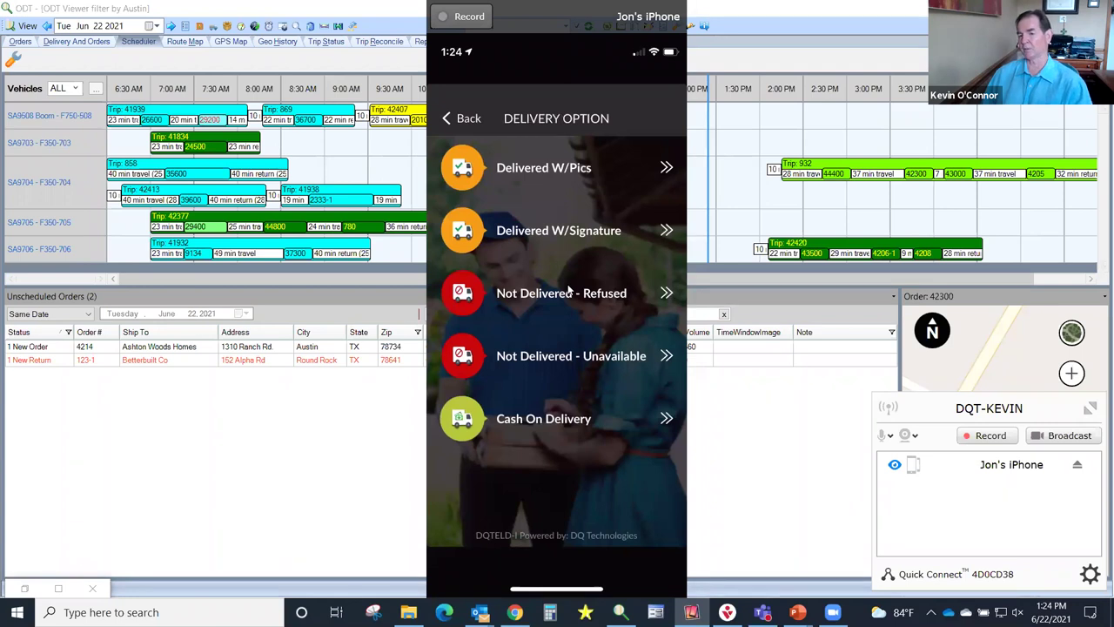
pyautogui.click(518, 238)
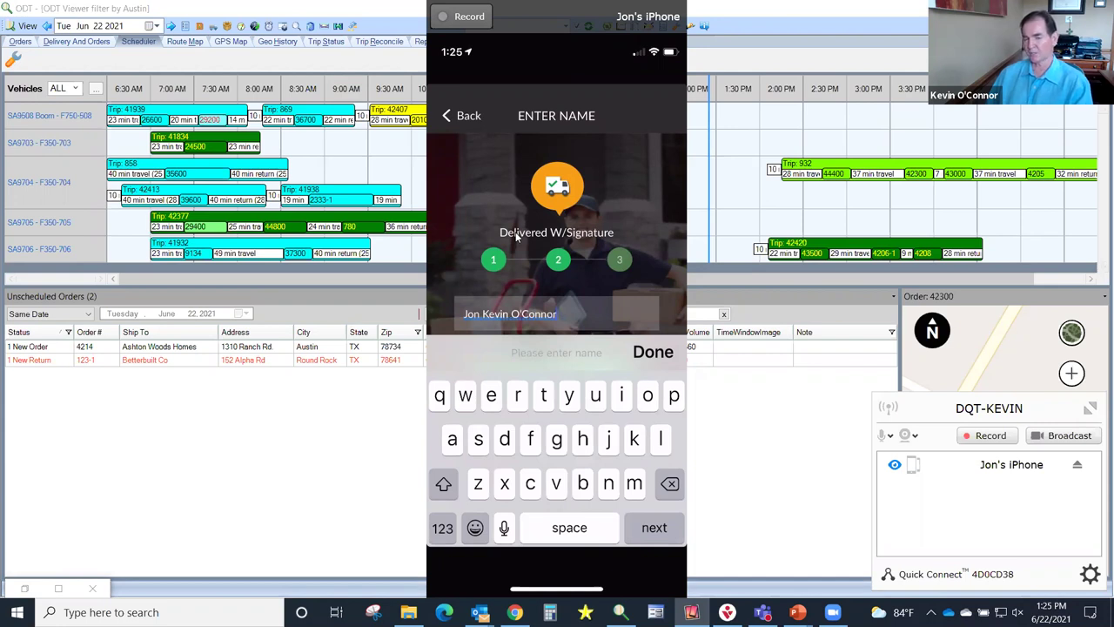
pyautogui.write('iii')
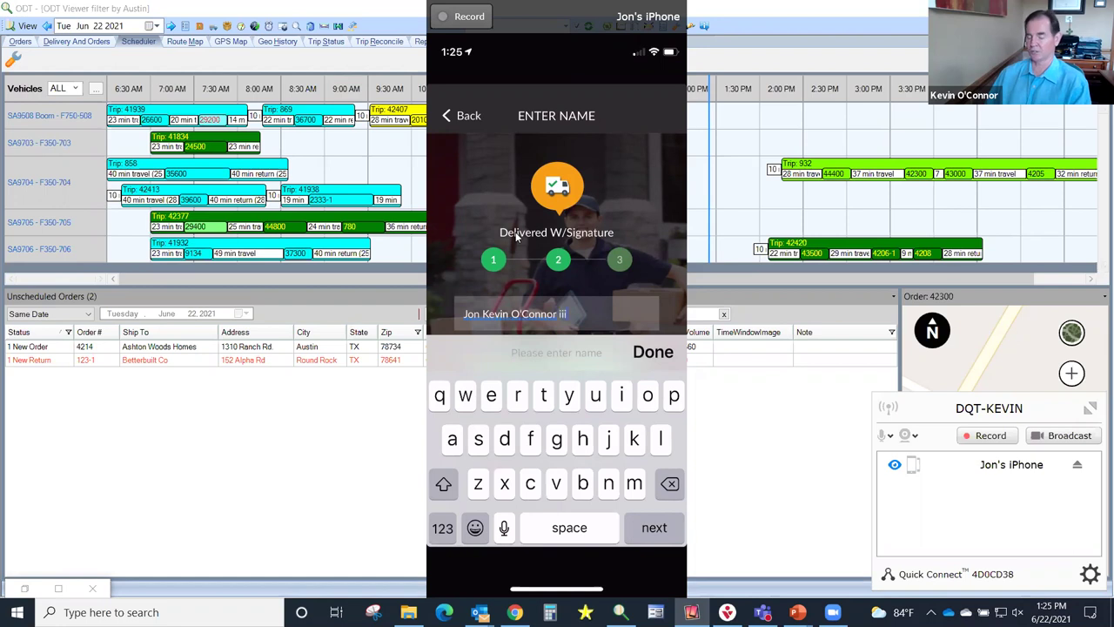
pyautogui.press('Return')
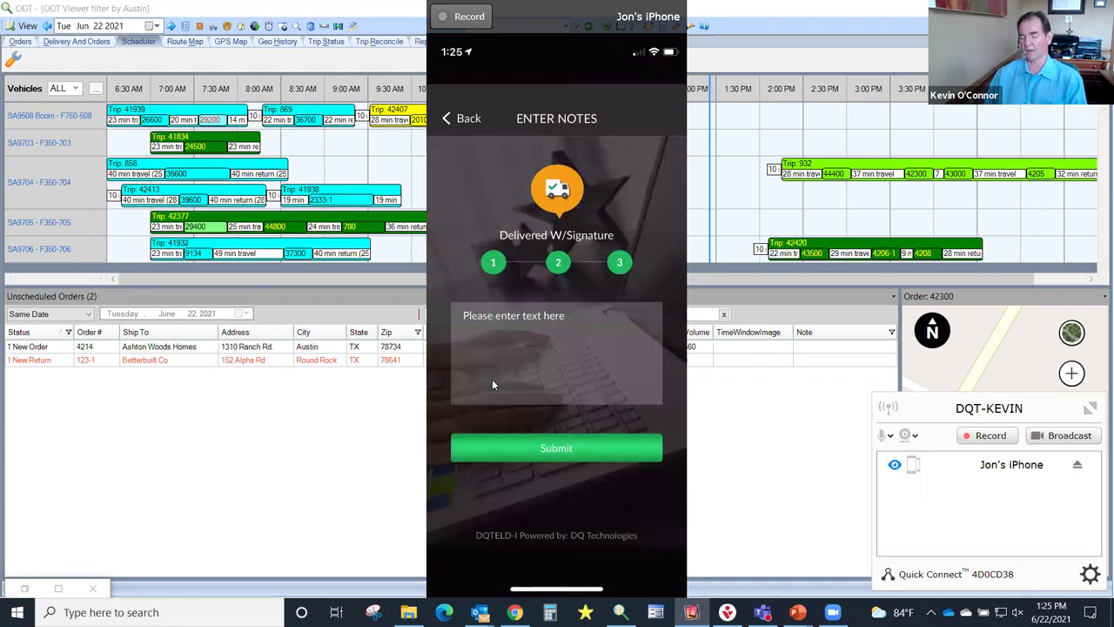
pyautogui.click(514, 331)
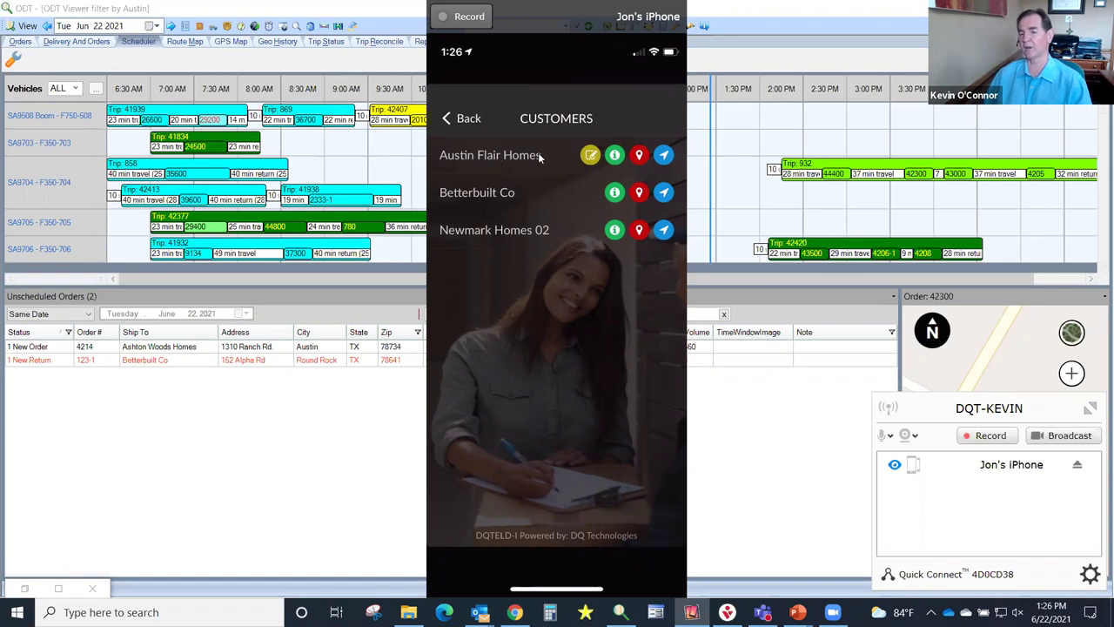
# Open driving directions to a delivery stop from the mobile app's customer list
pyautogui.click(590, 155)
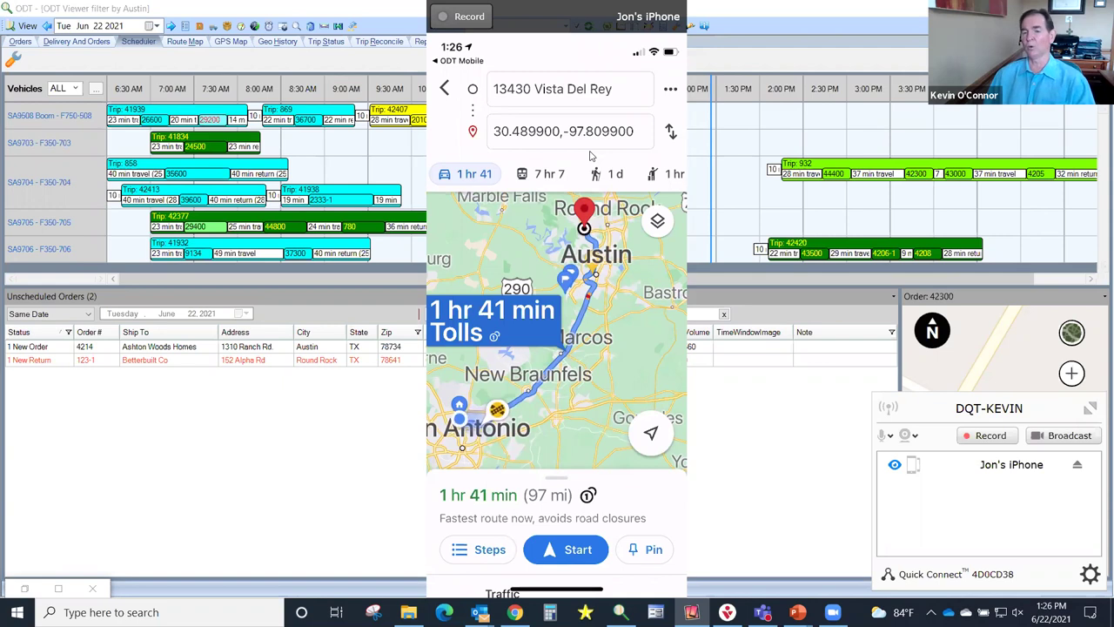
# Leave the directions for the mobile customer list, then open trip 42420 in the Scheduler and view the Austin Flair Homes order's signature
pyautogui.click(448, 63)
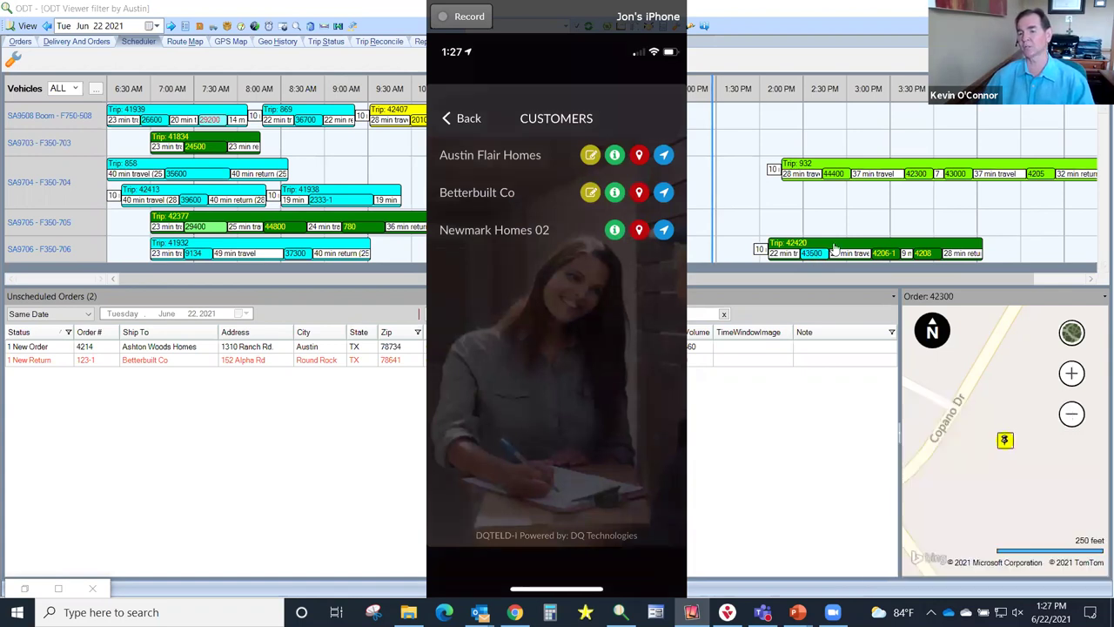
pyautogui.click(834, 251)
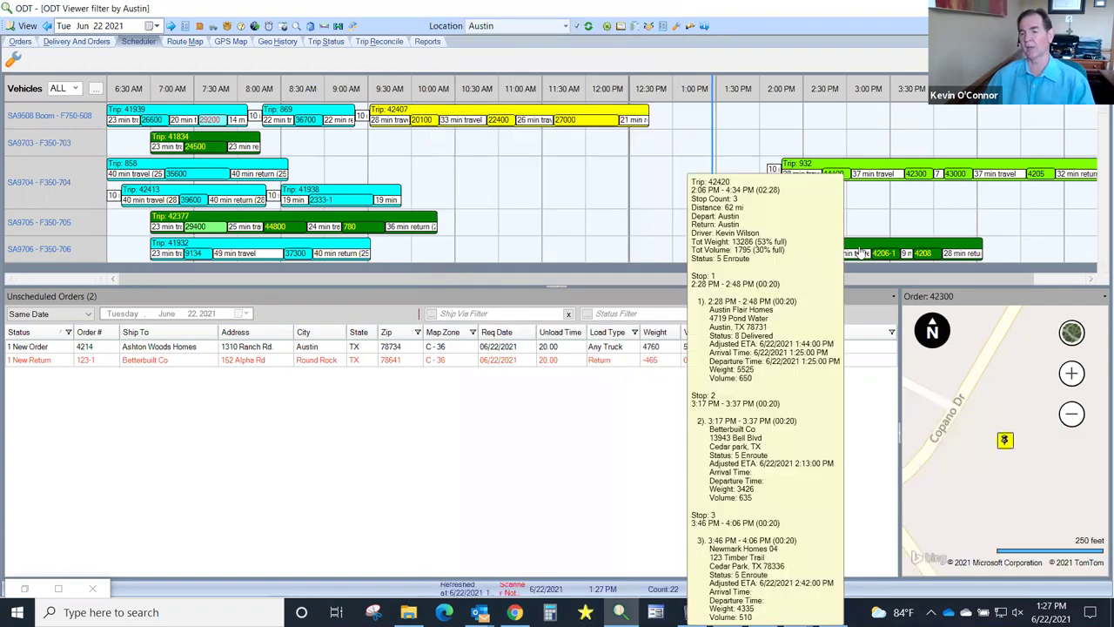
pyautogui.click(860, 253)
pyautogui.doubleClick(860, 252)
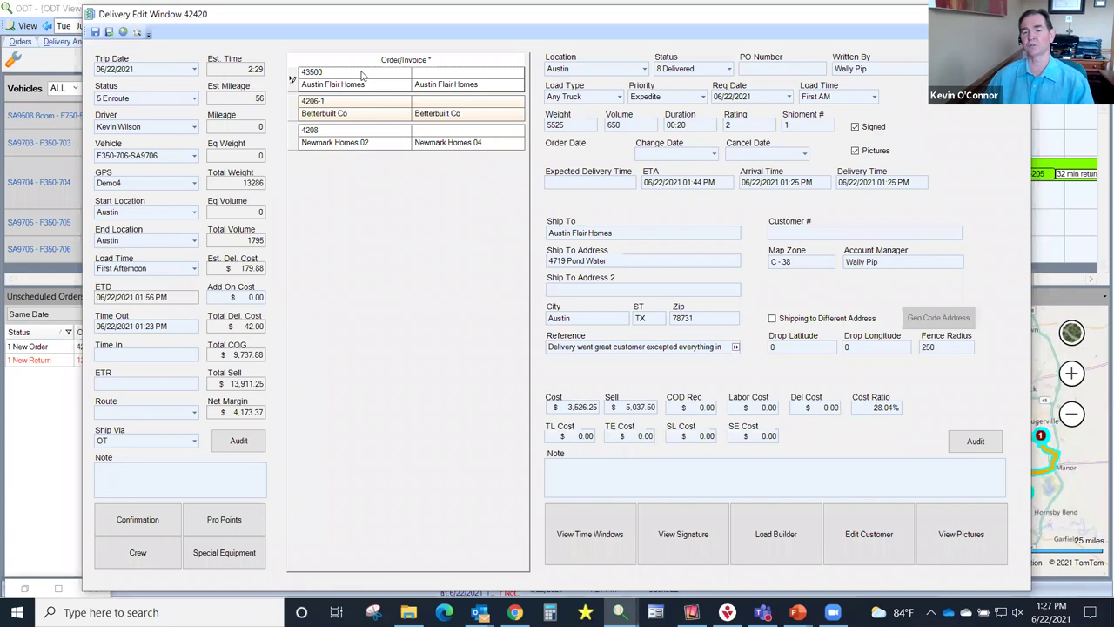
pyautogui.click(676, 552)
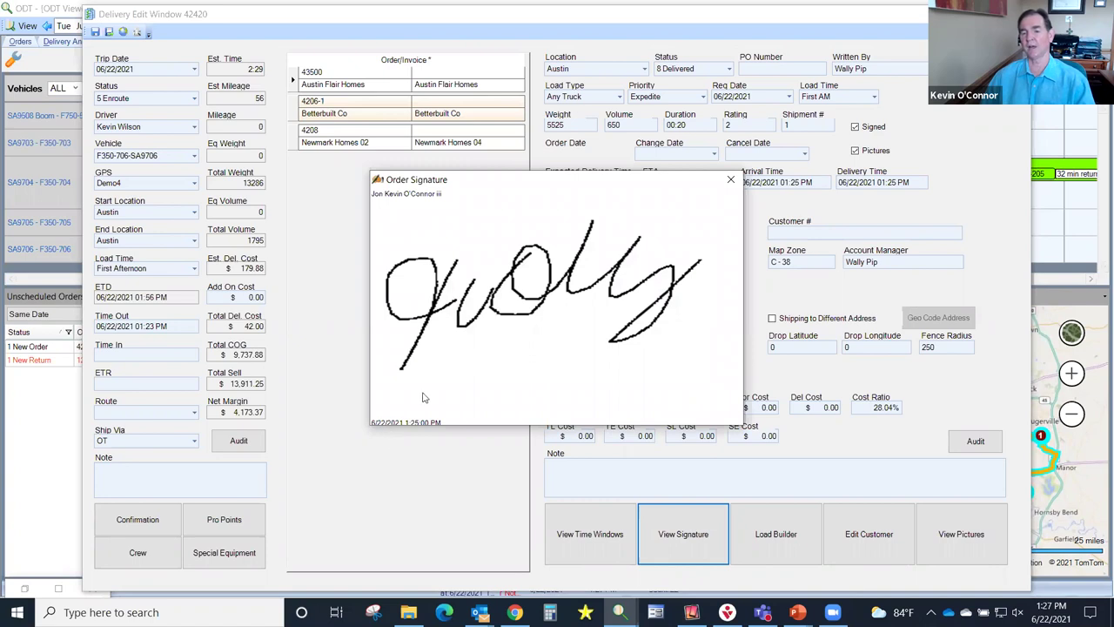
pyautogui.click(731, 180)
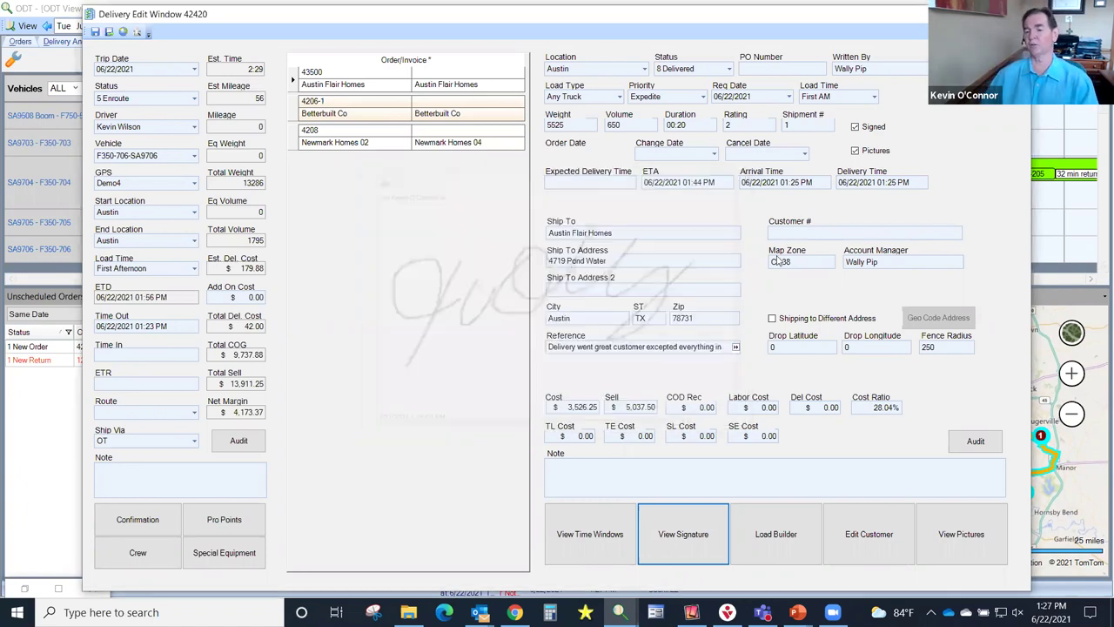
# View the Austin Flair Homes order's first and last delivery pictures, then close the trip's delivery details
pyautogui.click(952, 533)
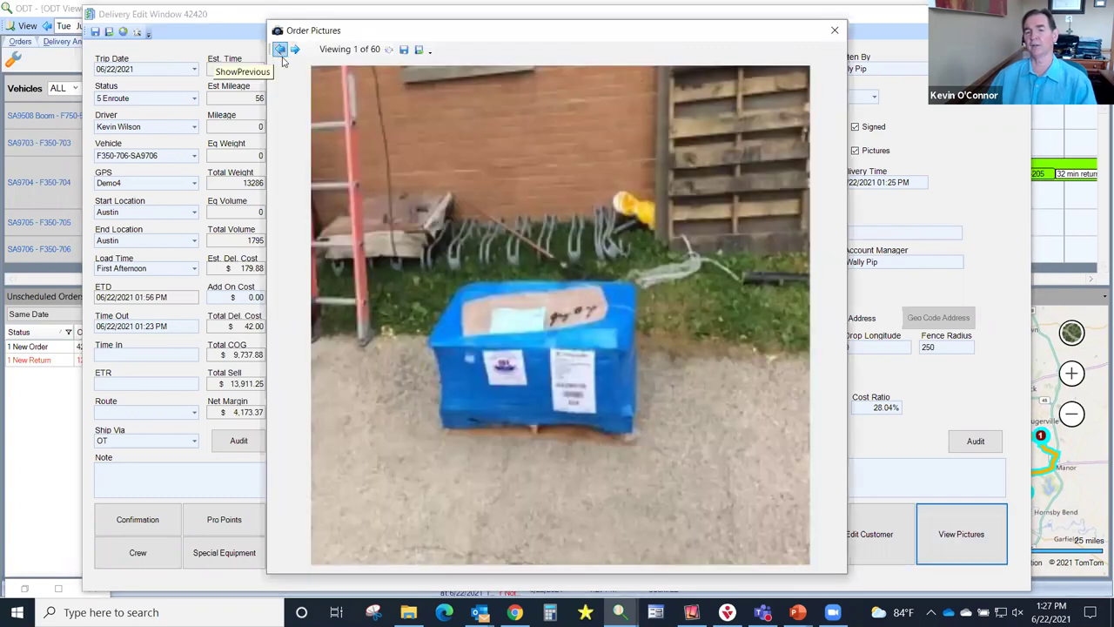
pyautogui.click(280, 50)
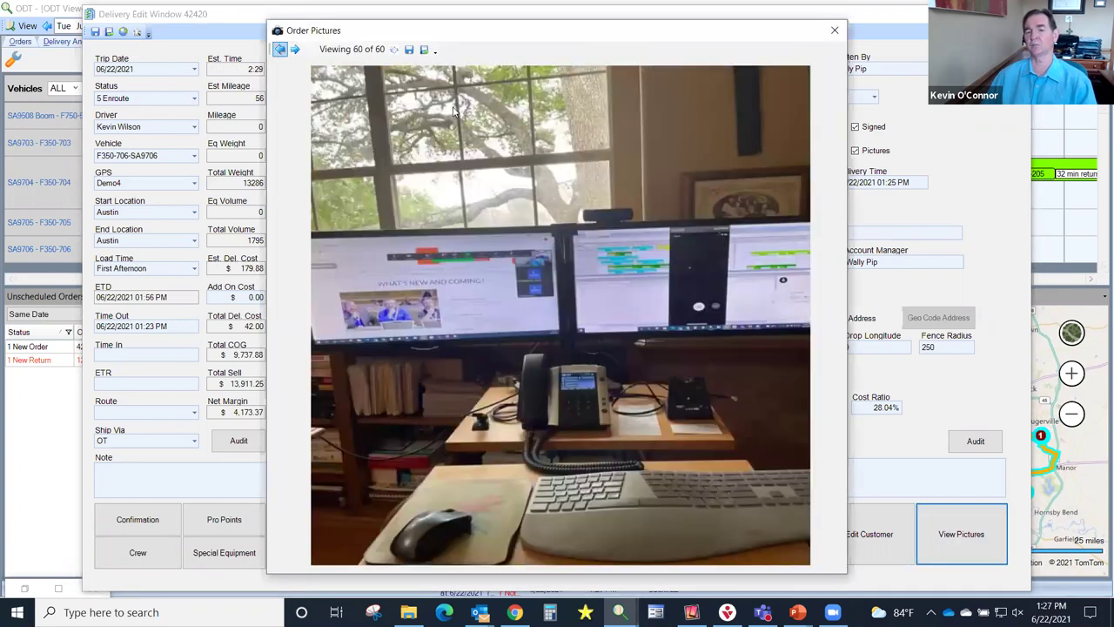
pyautogui.click(287, 53)
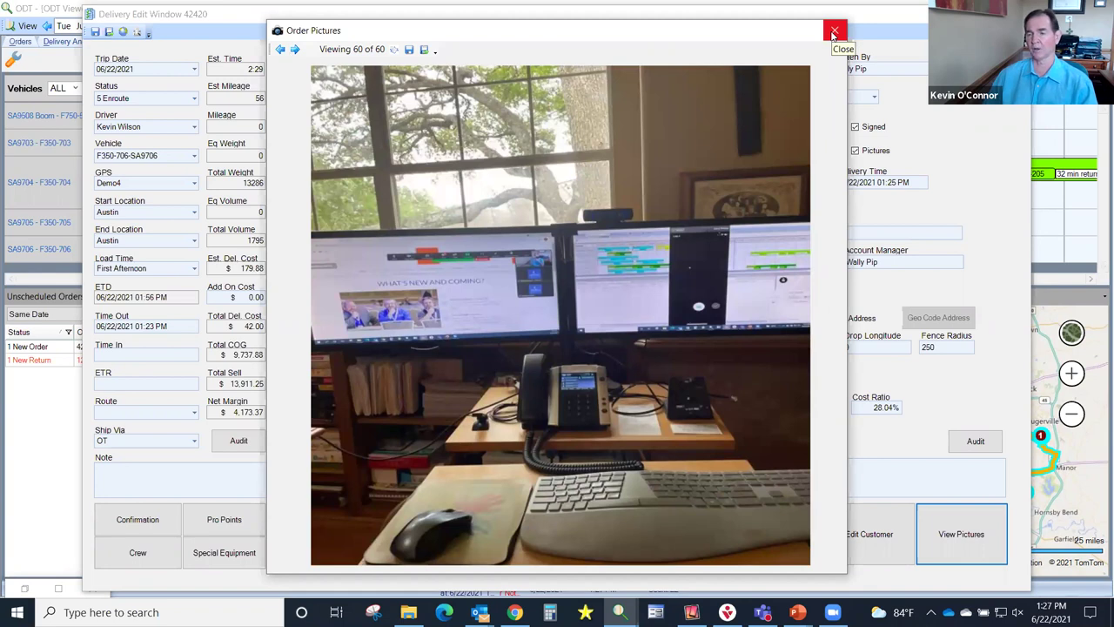
pyautogui.click(835, 33)
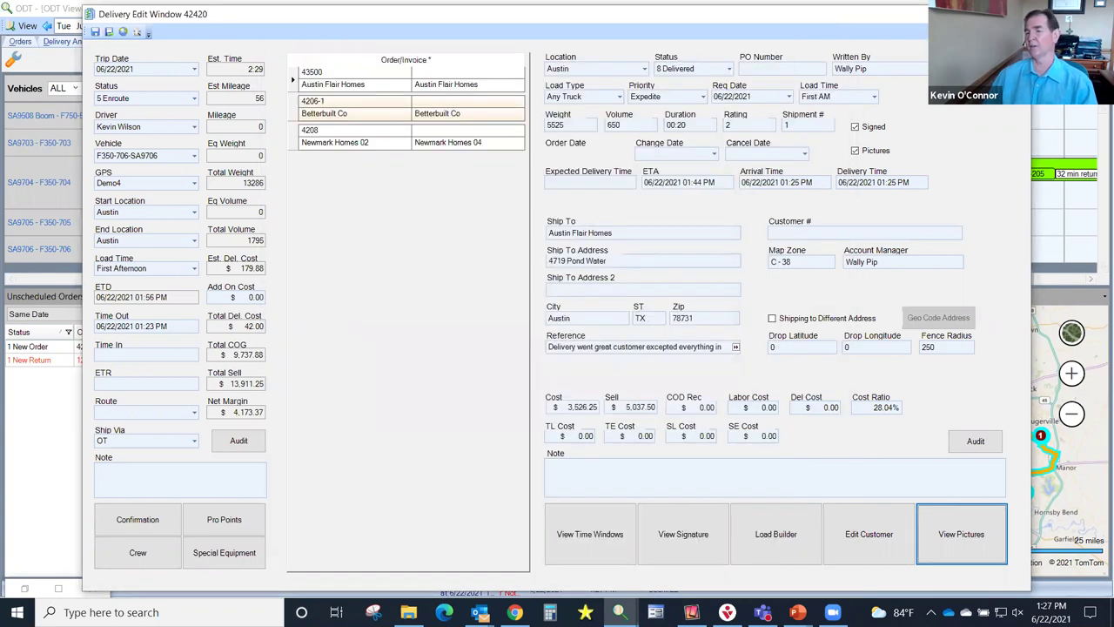
pyautogui.press('Escape')
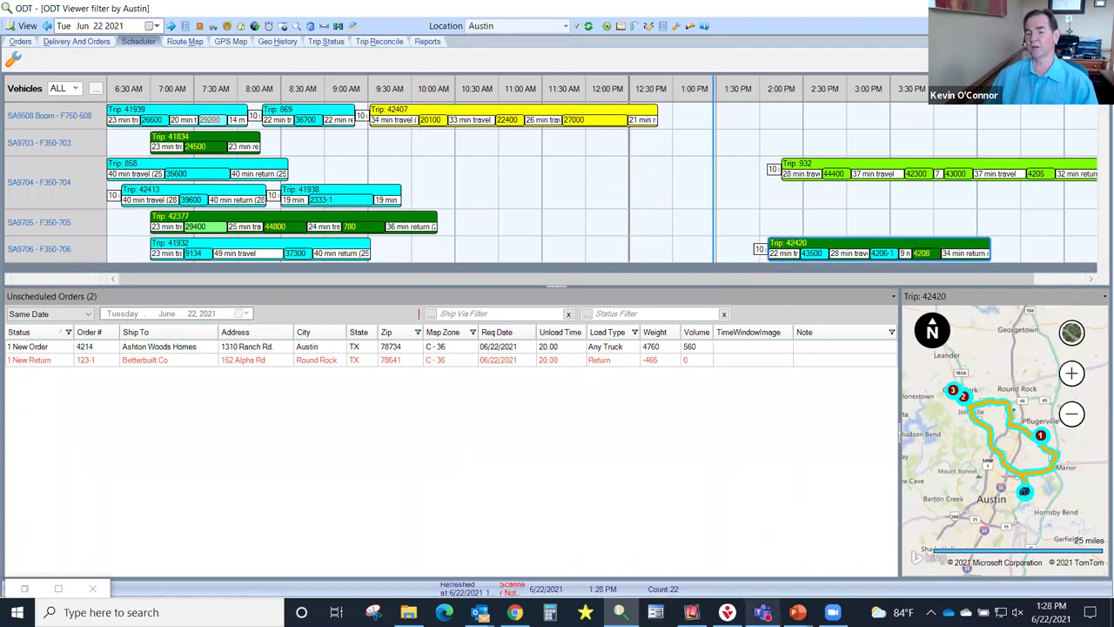
# Switch to the PowerPoint slide show and go through the customer communications topic to the DQT Customer App pictures and signatures slide
pyautogui.moveTo(797, 612)
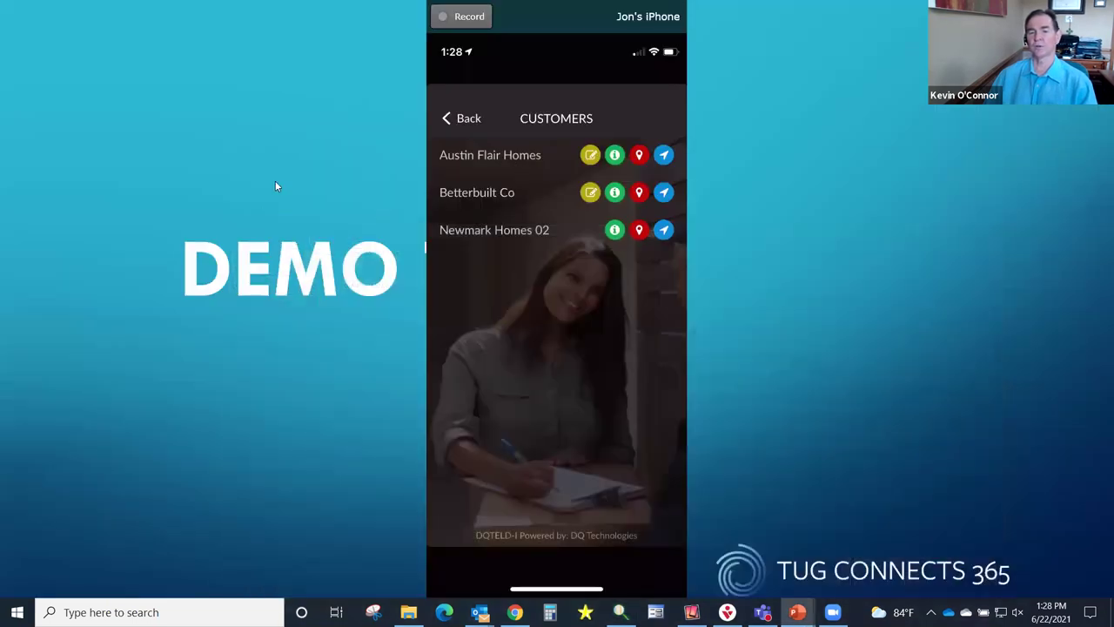
pyautogui.click(275, 186)
pyautogui.click(360, 279)
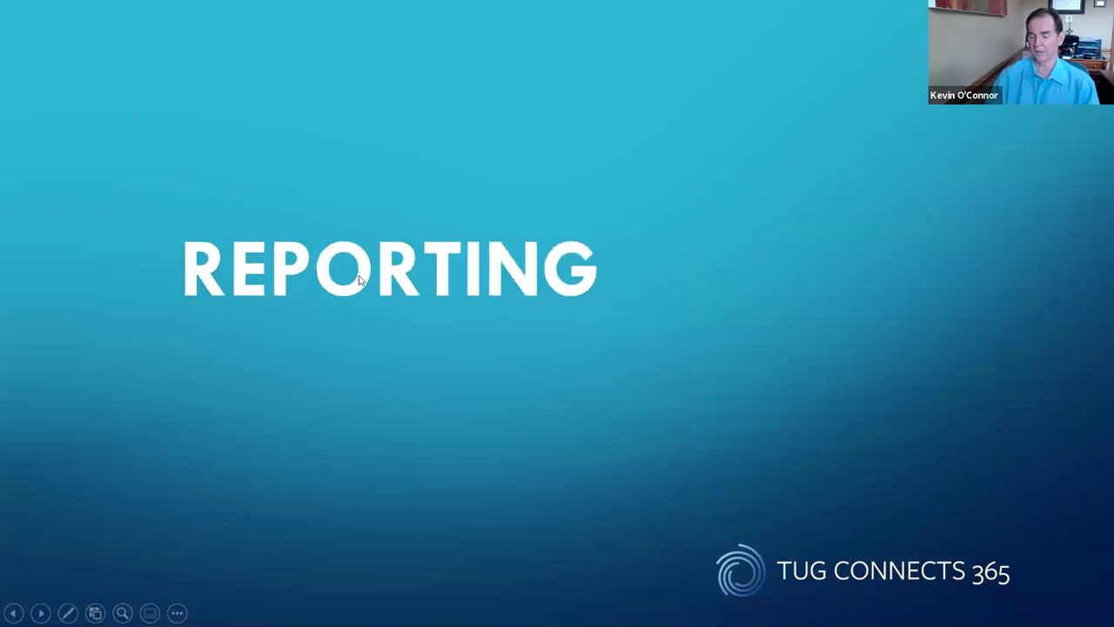
pyautogui.click(359, 279)
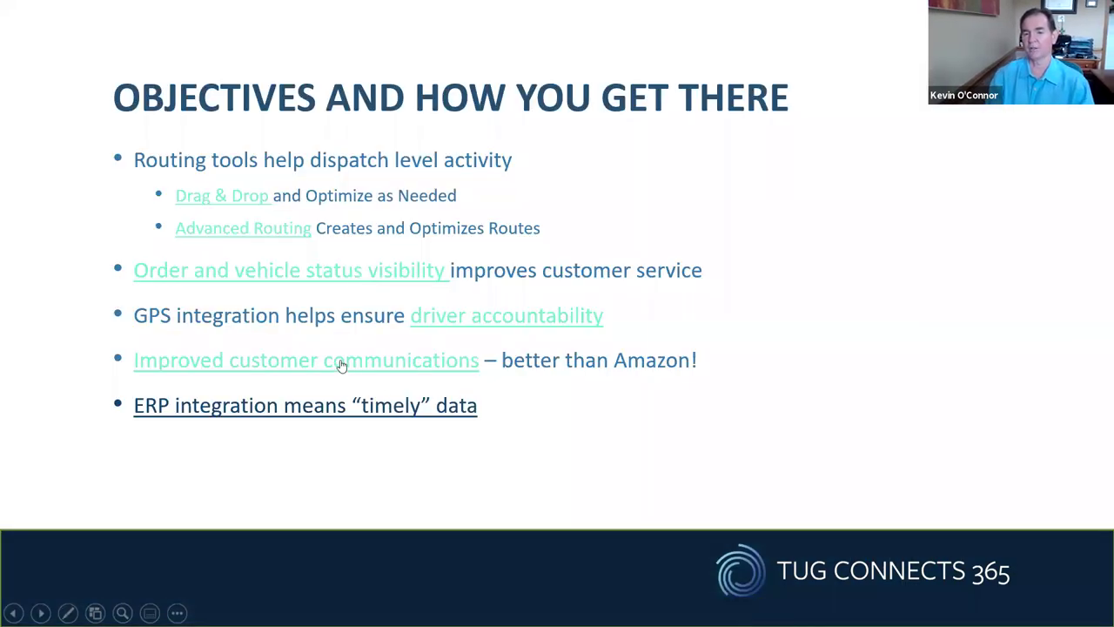
pyautogui.click(616, 365)
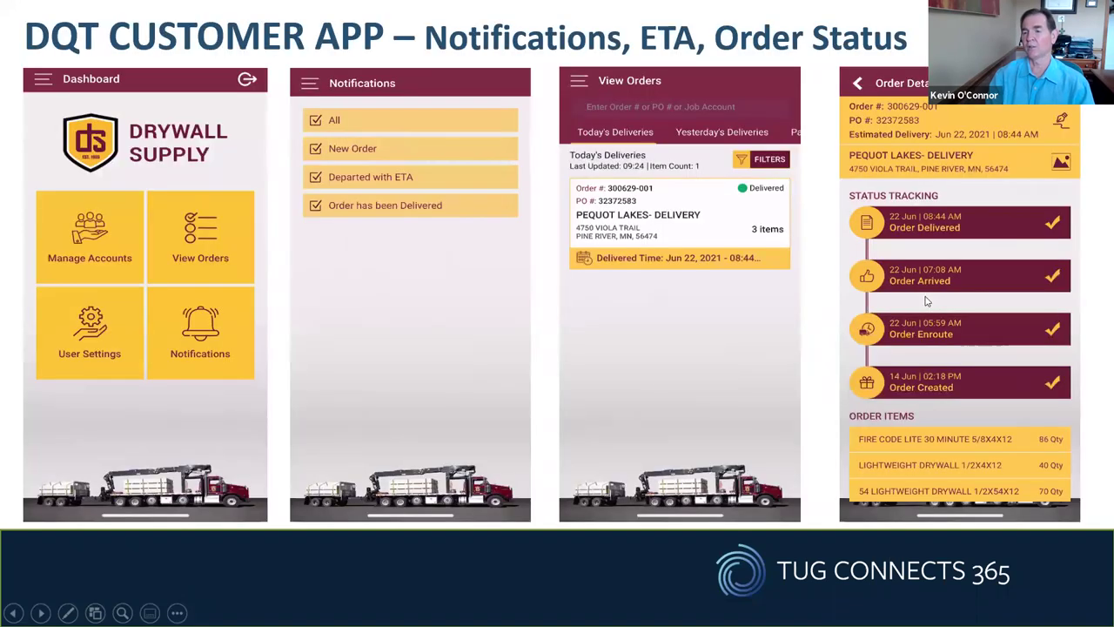
pyautogui.click(144, 274)
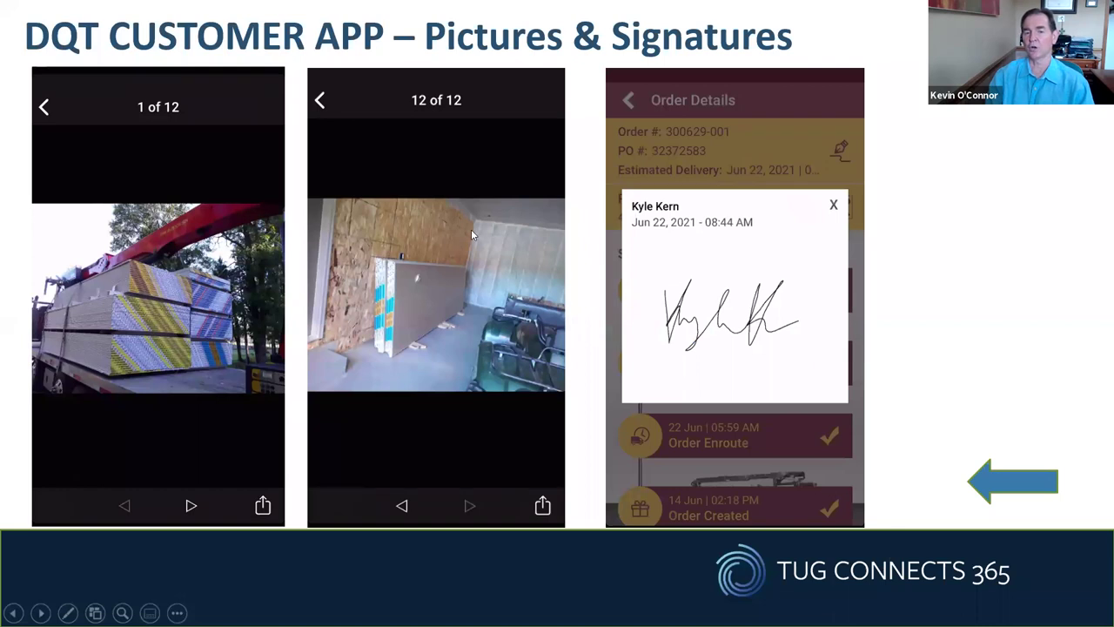
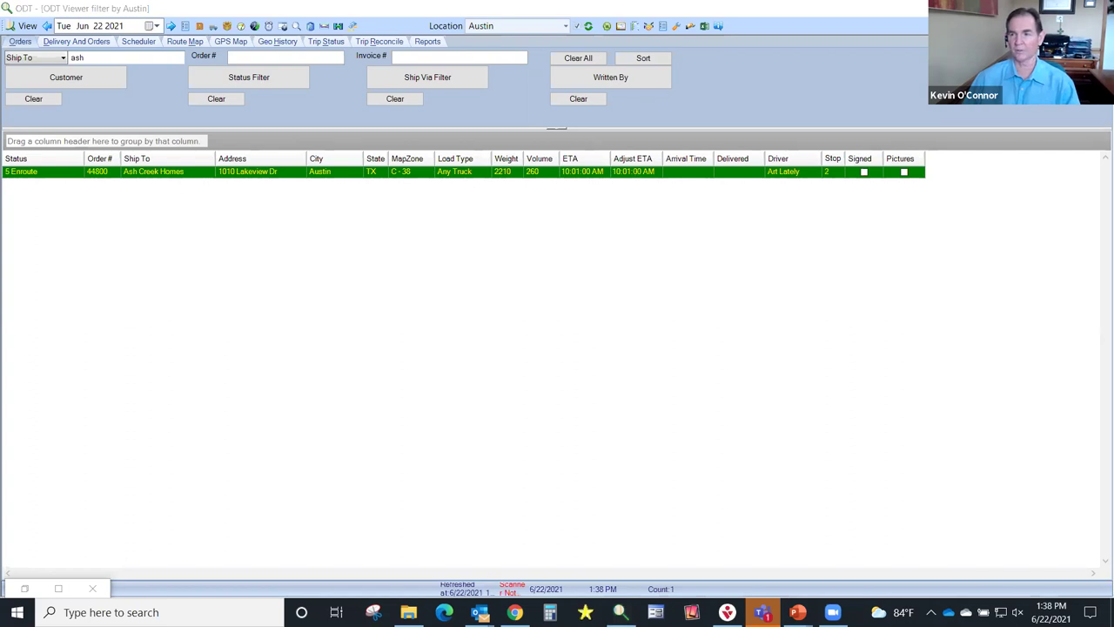
# Switch from the Orders list back to the PowerPoint slide show and display the DQ Sales contact slide
pyautogui.hotkey('alt', 'Tab')
pyautogui.click(680, 242)
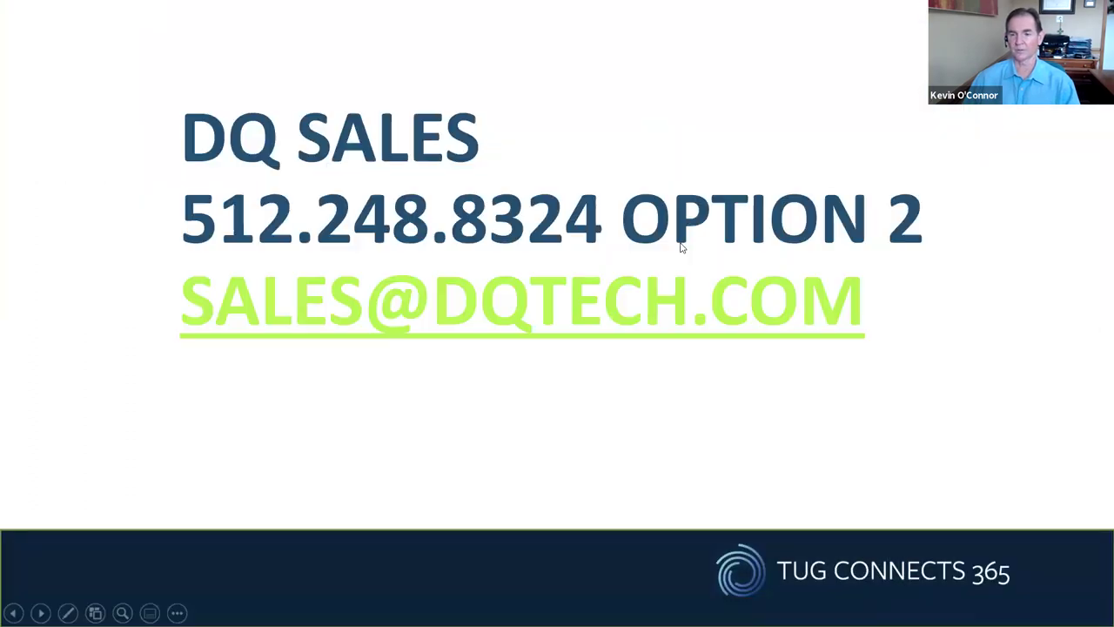